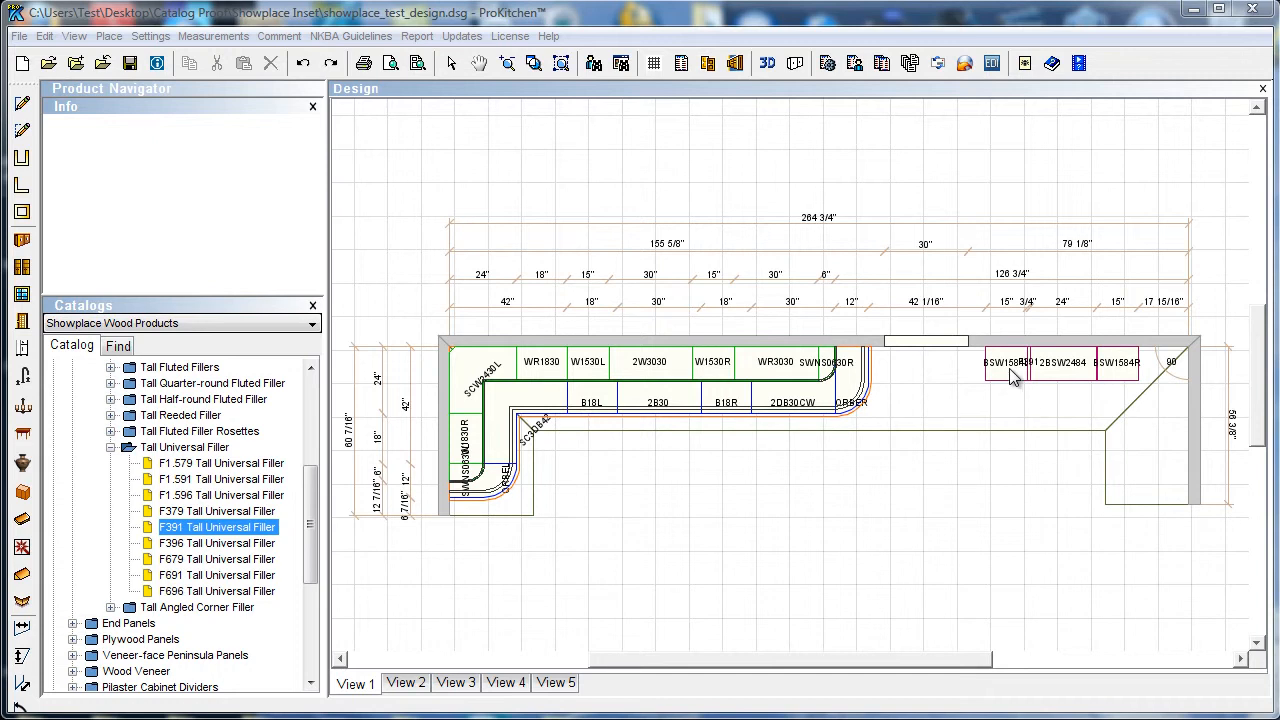
Slide the leftmost BSW1584 tall cabinet along the wall away from the F391 filler and back against it.
scroll(1237, 443, down, 1)
scroll(1237, 443, up, 2)
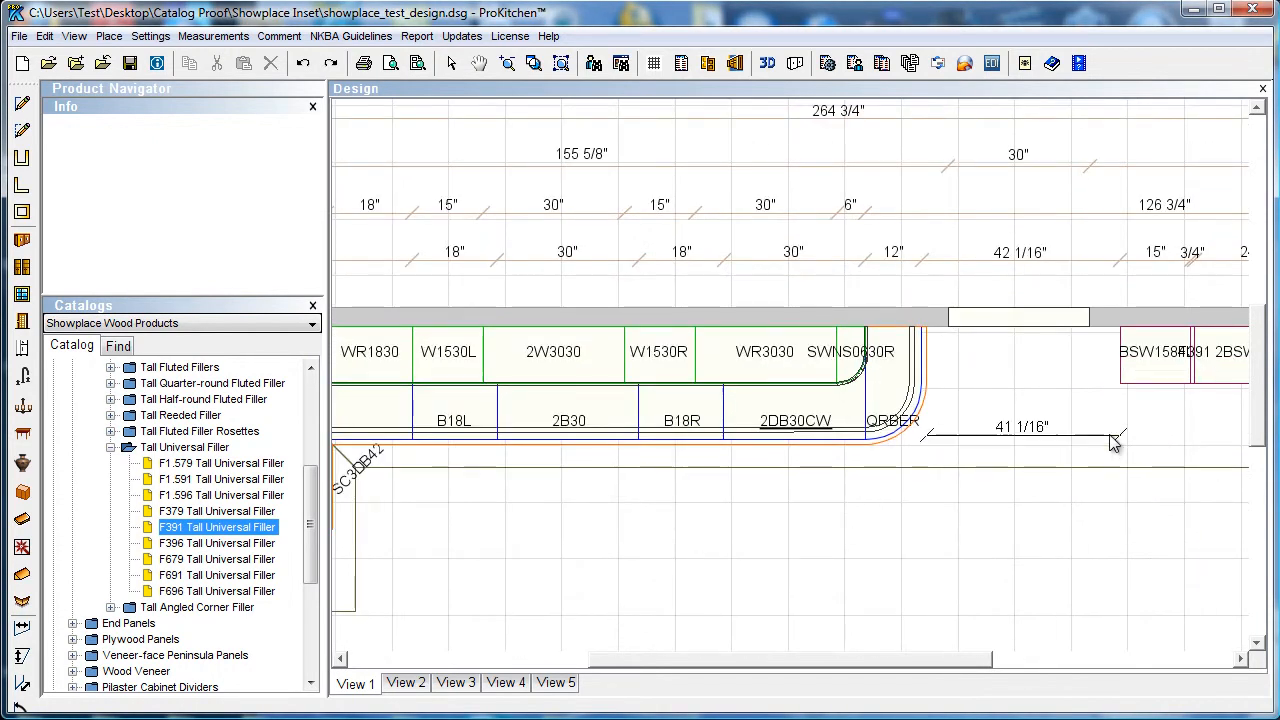
drag(845, 660, 971, 674)
scroll(1027, 490, up, 1)
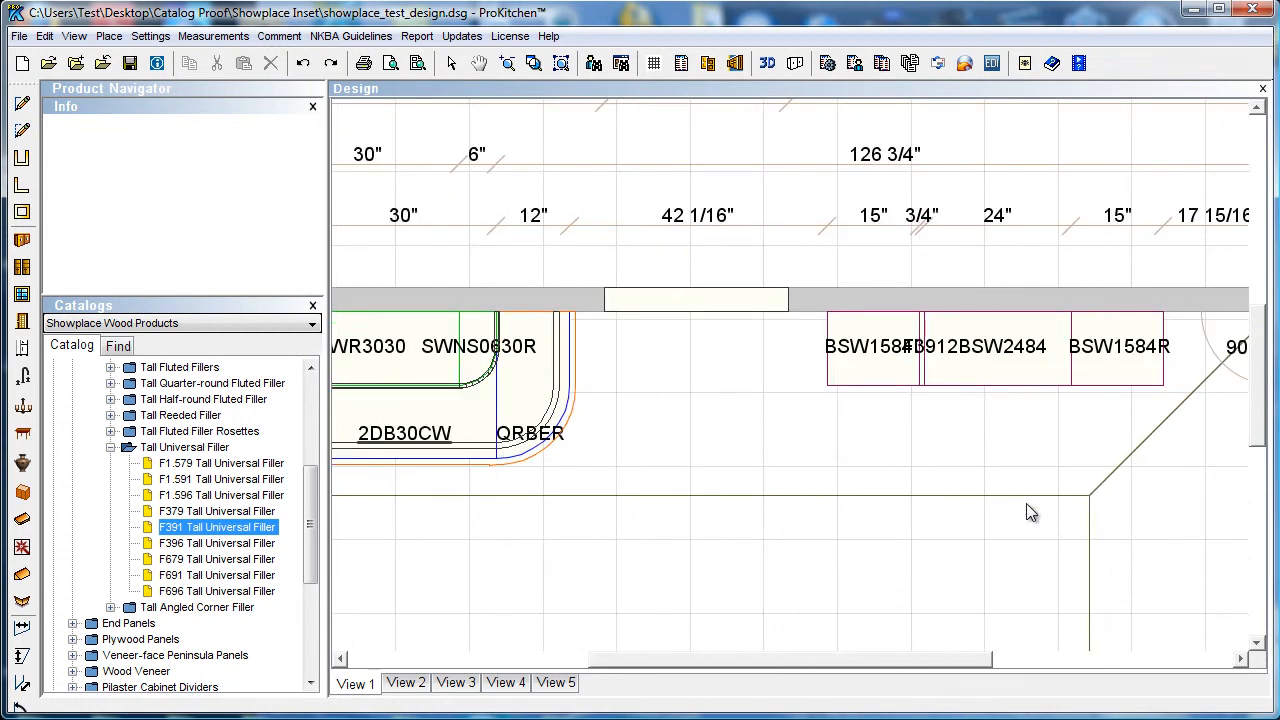
drag(862, 660, 918, 660)
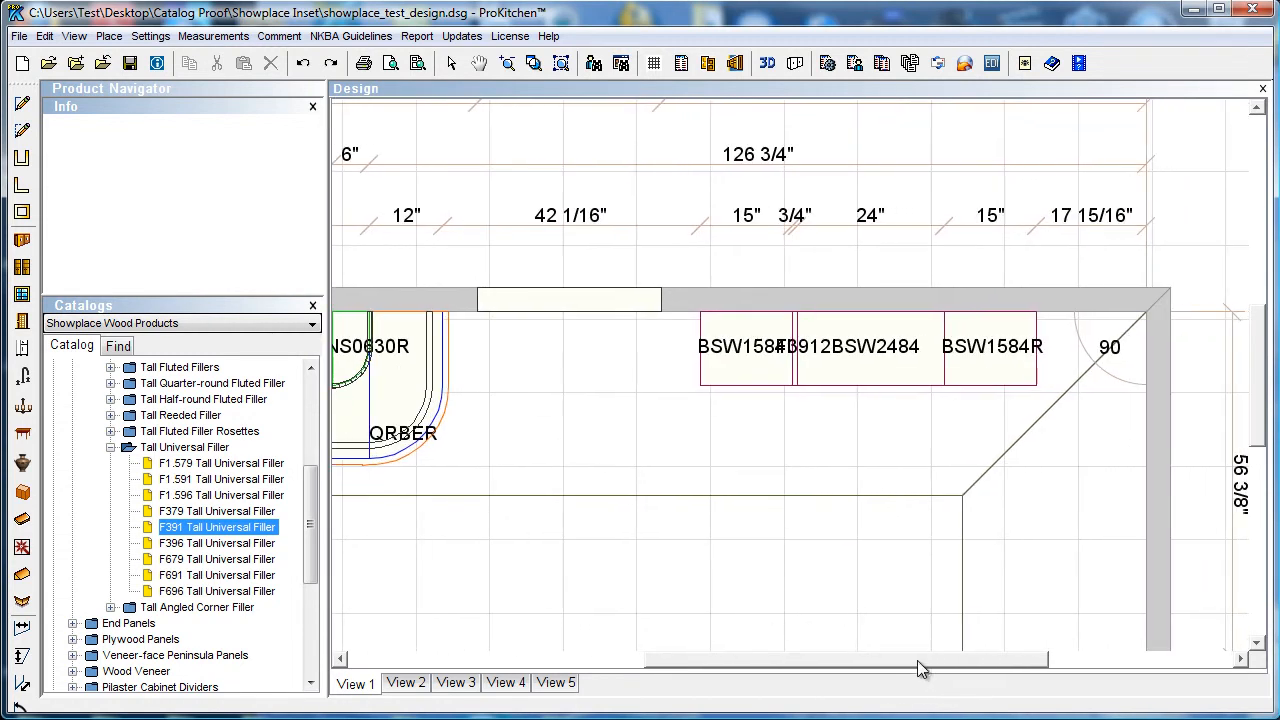
click(745, 365)
drag(728, 374, 701, 374)
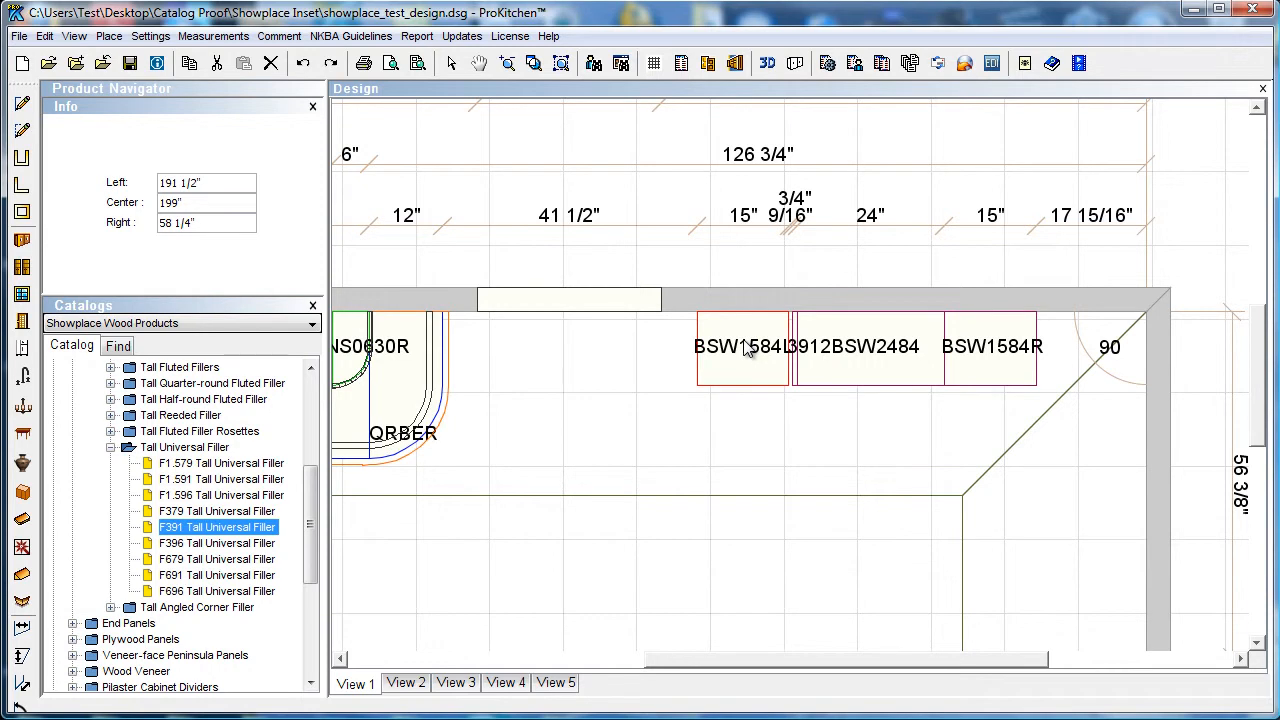
drag(740, 360, 762, 366)
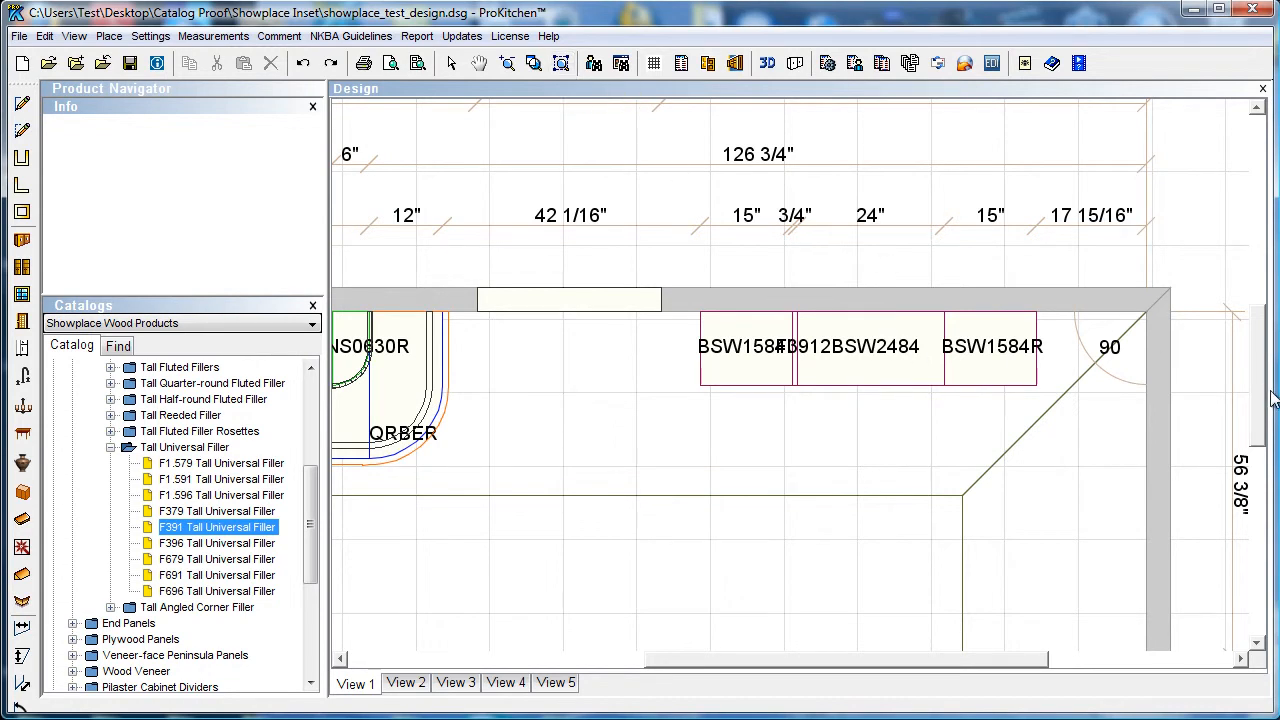
Rotate all labels of the dimension row nearest the back wall 45° clockwise, followed by 45° counterclockwise.
drag(1258, 410, 1258, 375)
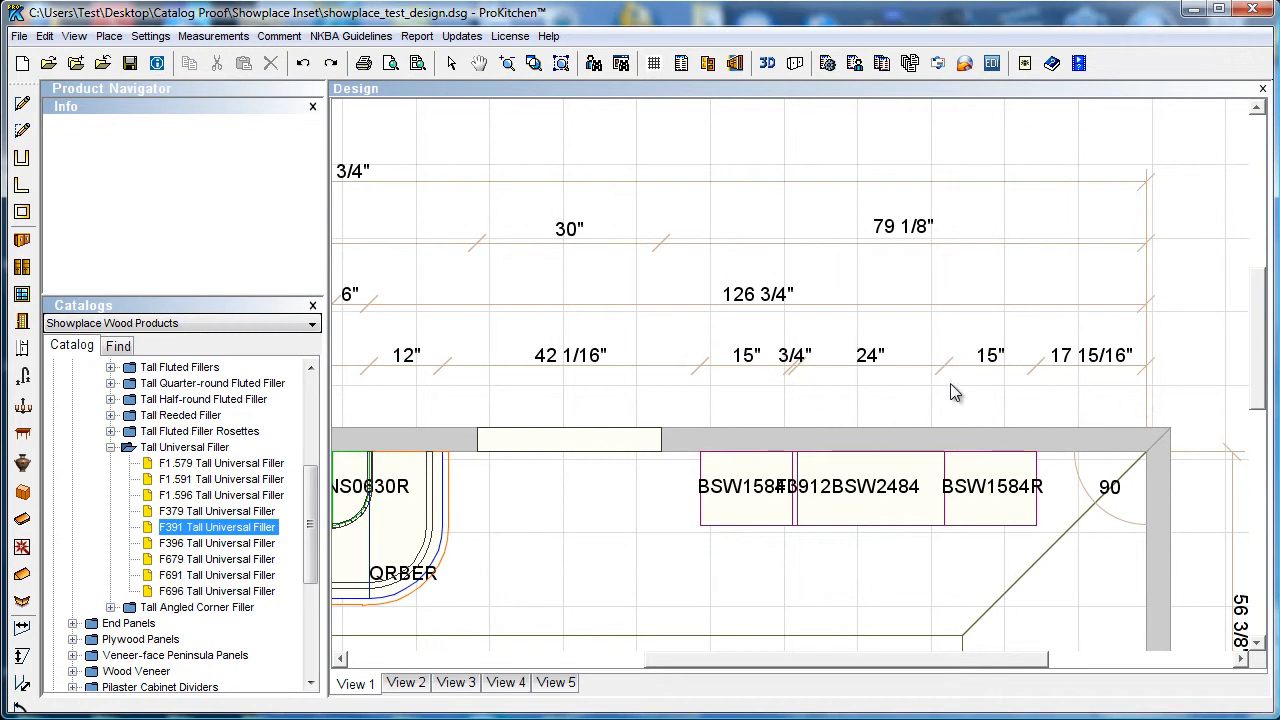
right_click(884, 372)
mouse_move(942, 411)
mouse_move(1052, 495)
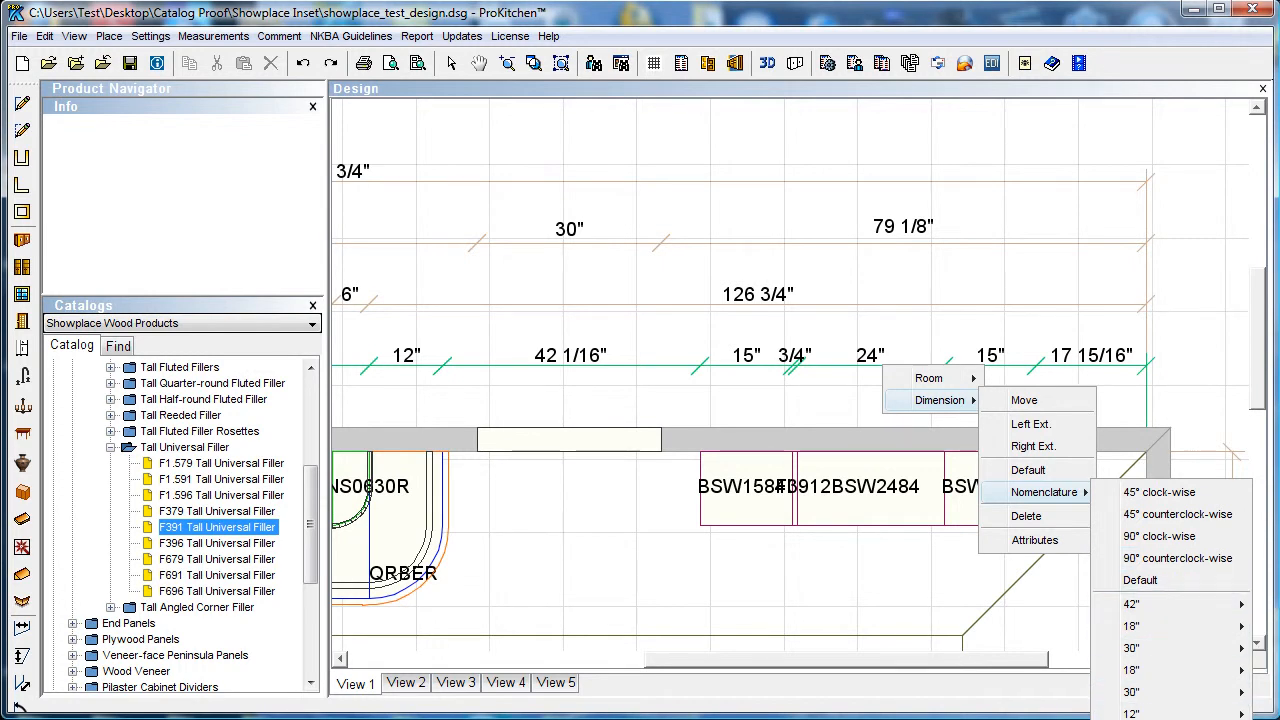
mouse_move(1150, 606)
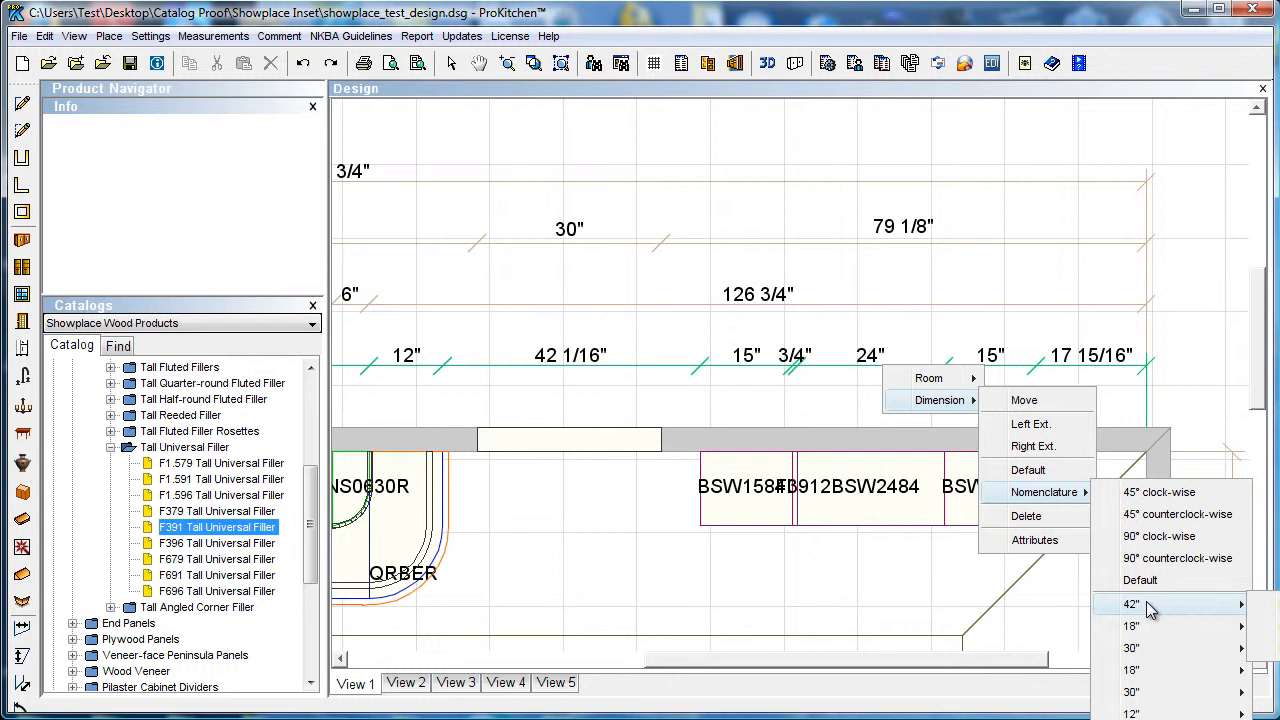
click(1145, 497)
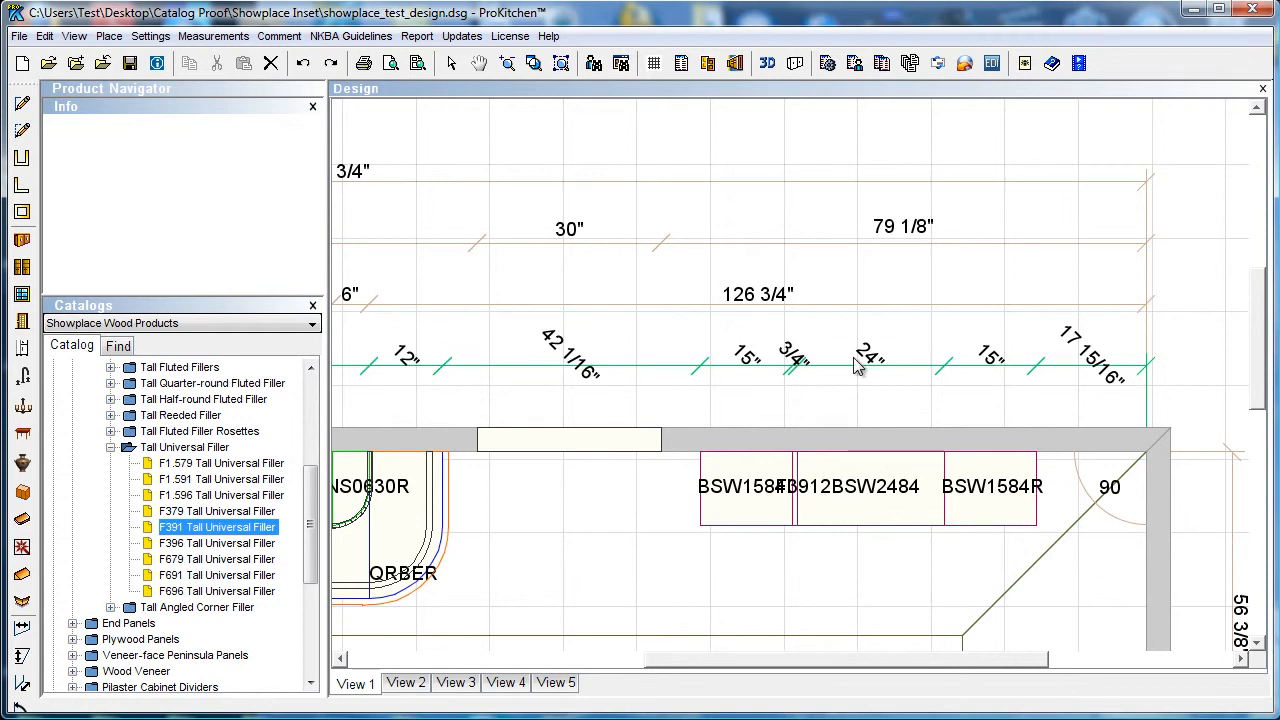
right_click(910, 372)
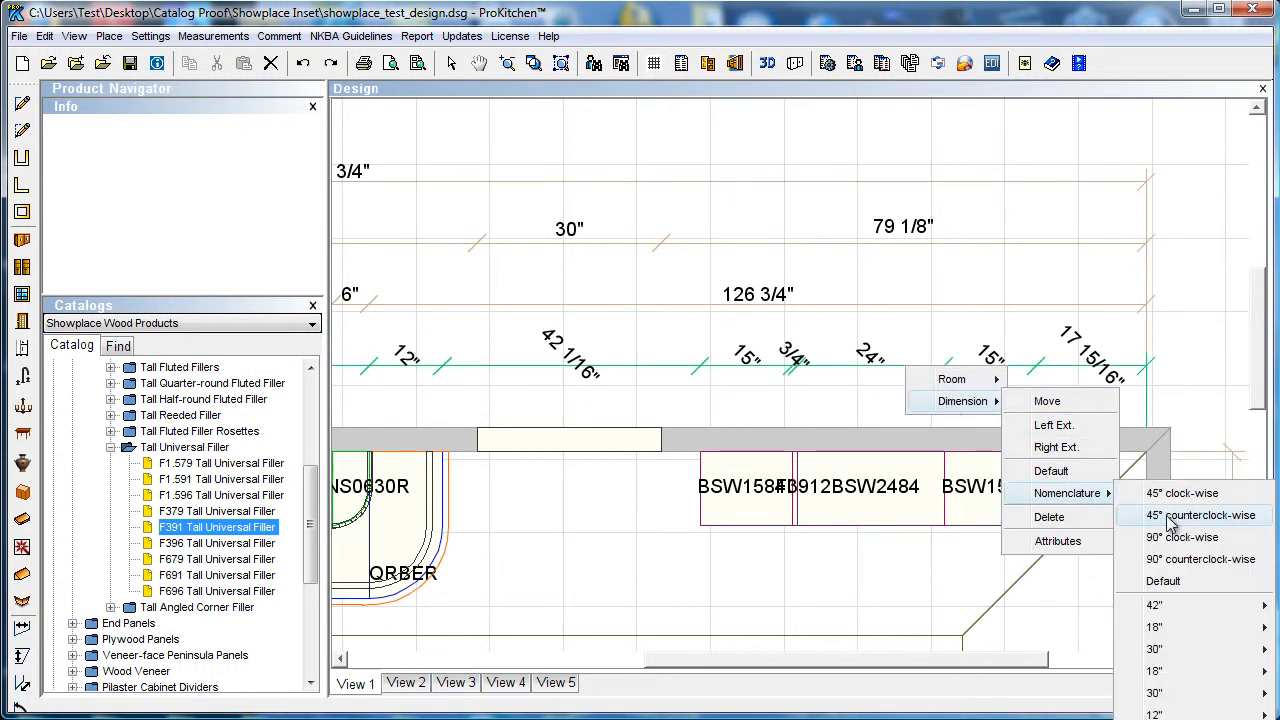
click(1171, 515)
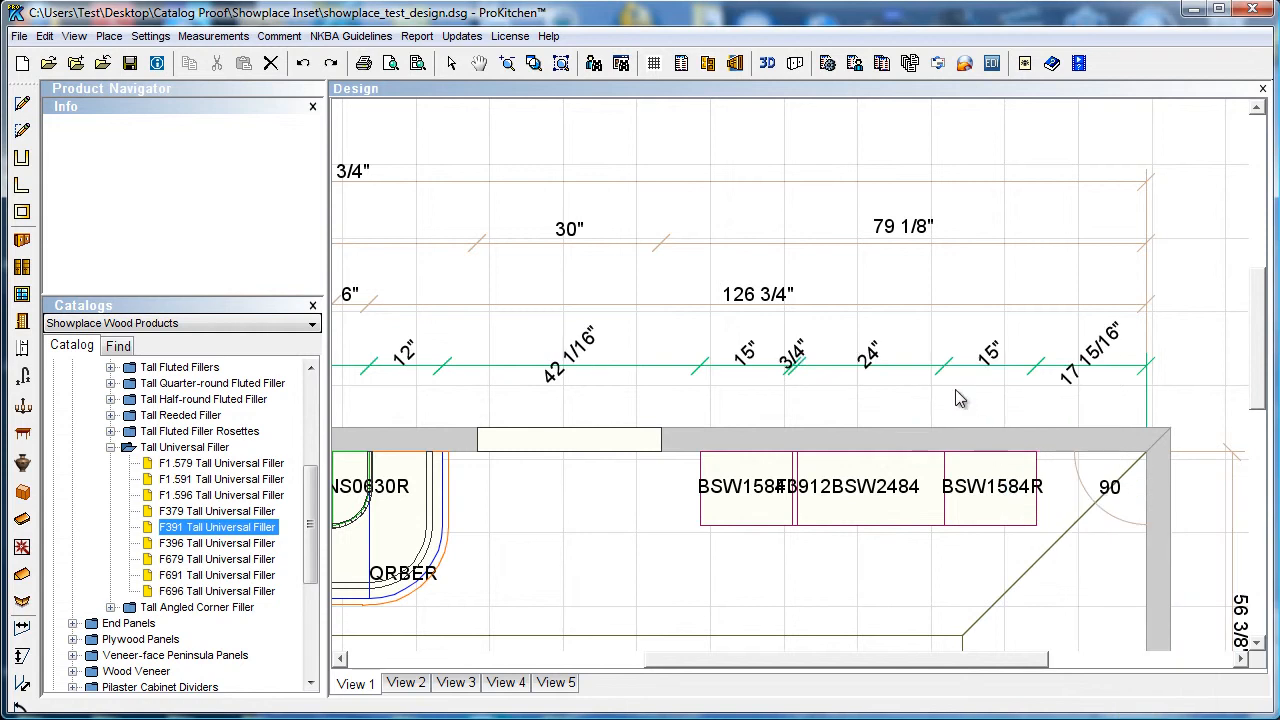
Rotate all labels of the dimension row nearest the back wall 90° clockwise, followed by 90° counterclockwise.
right_click(928, 374)
mouse_move(985, 402)
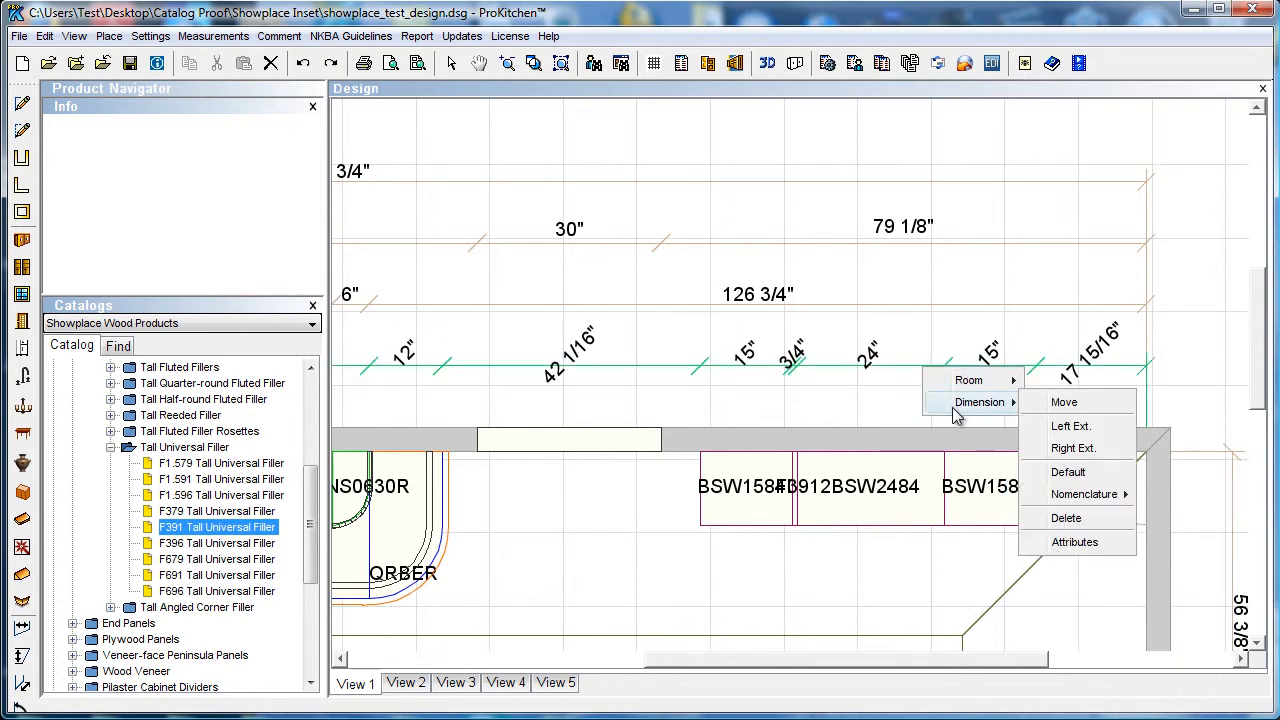
mouse_move(1085, 495)
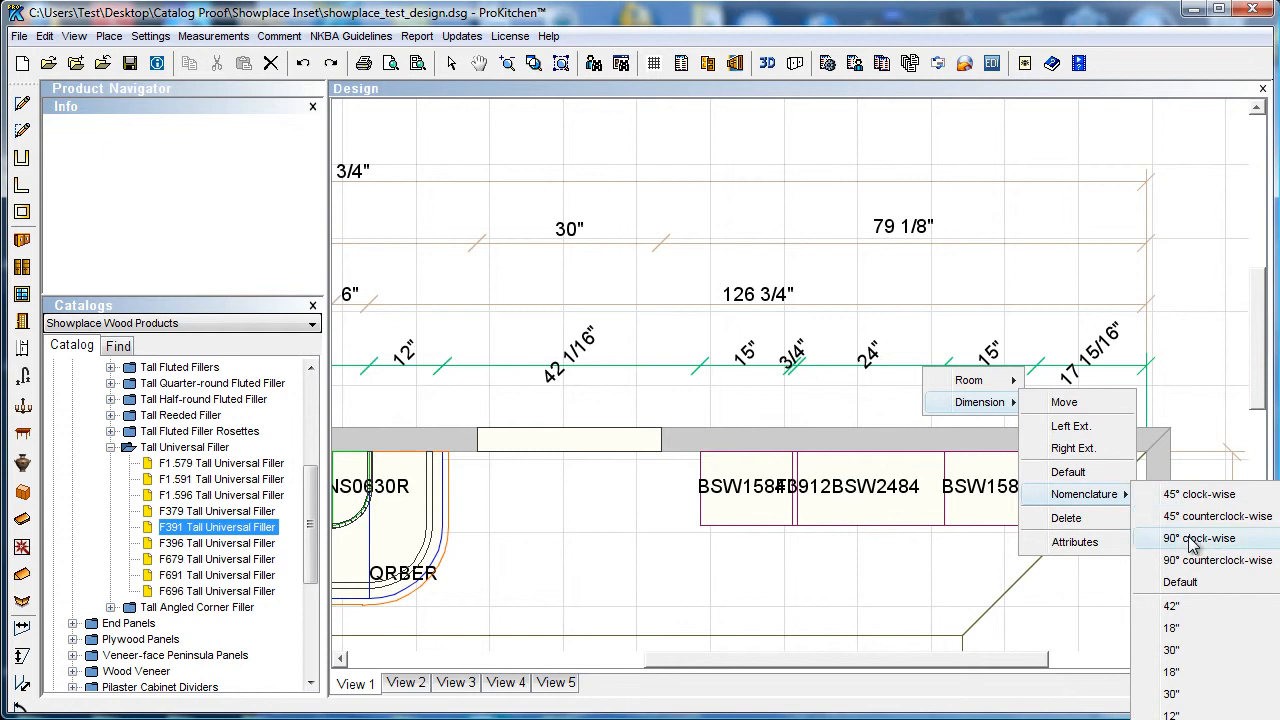
click(1192, 542)
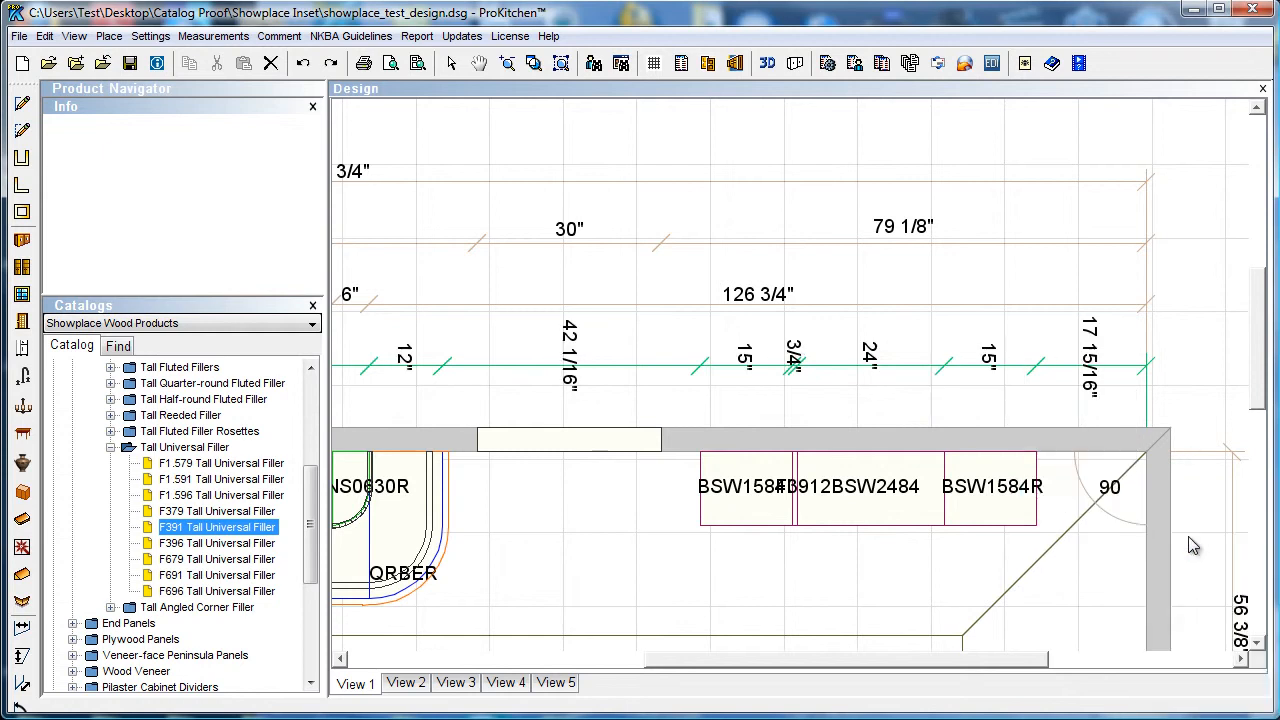
right_click(924, 370)
mouse_move(980, 402)
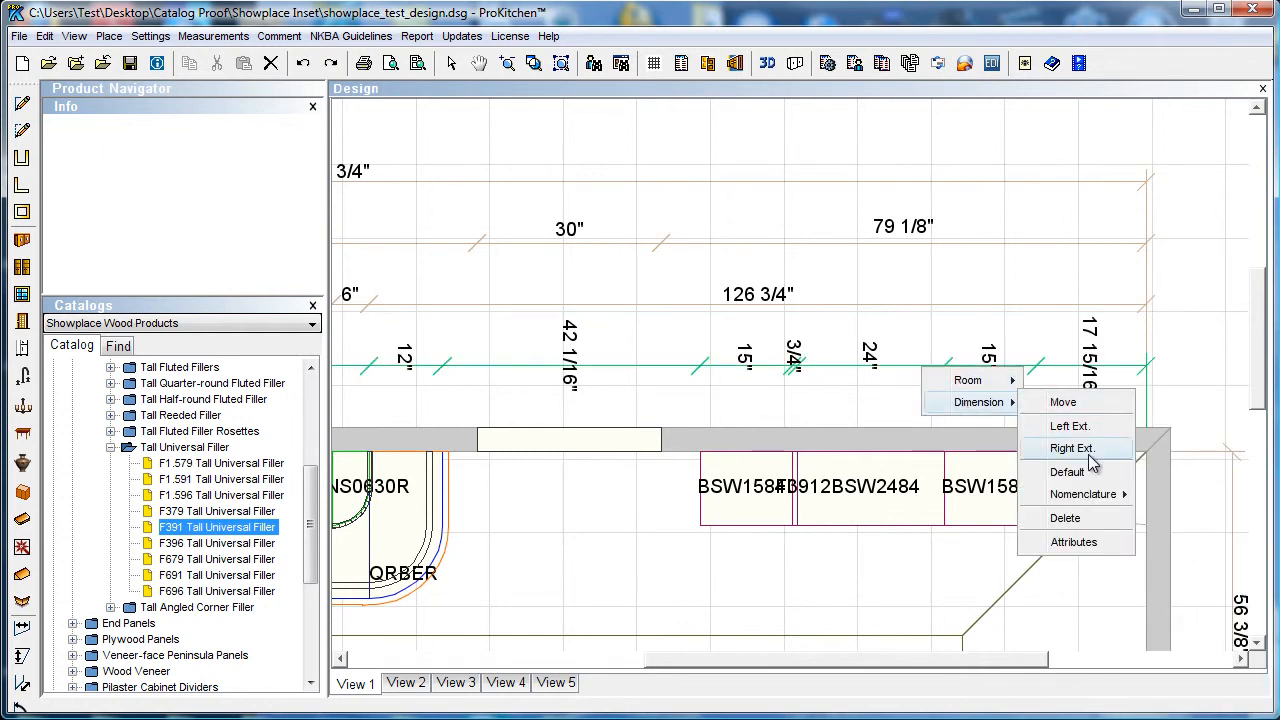
mouse_move(1088, 494)
click(1205, 560)
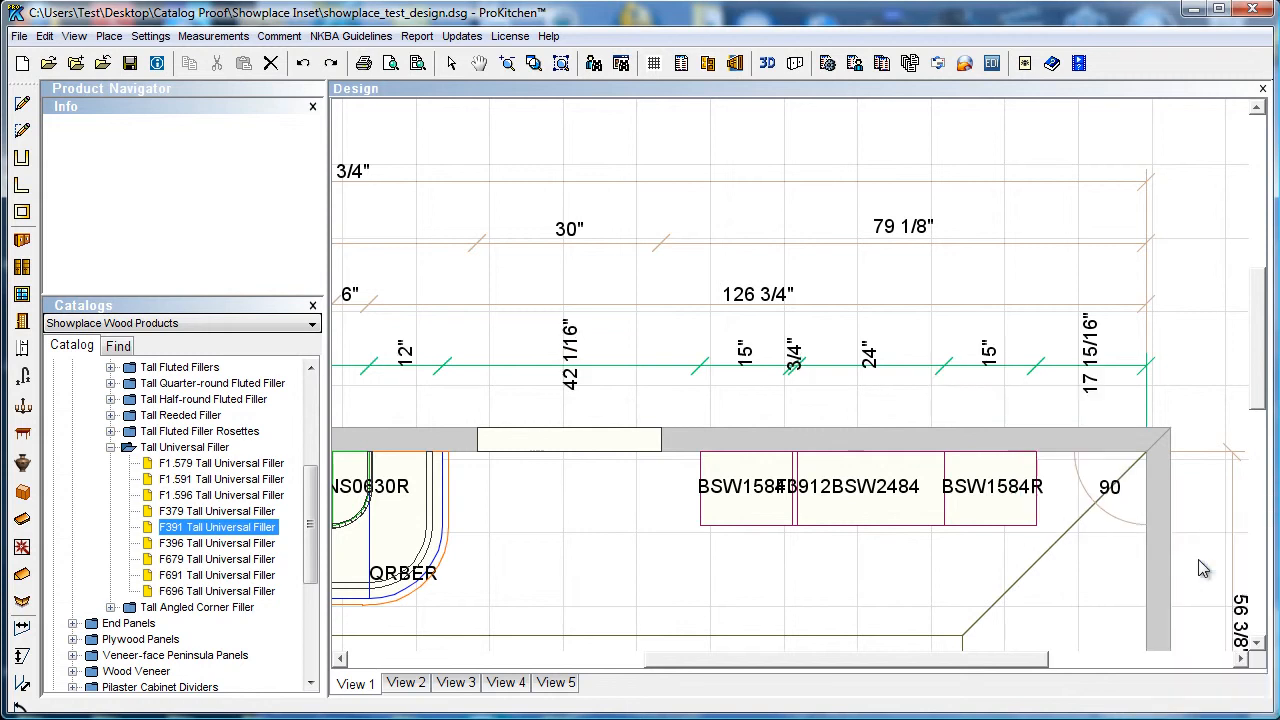
Reset all labels of the dimension row nearest the back wall to their default orientation and deselect the row.
right_click(940, 370)
mouse_move(990, 402)
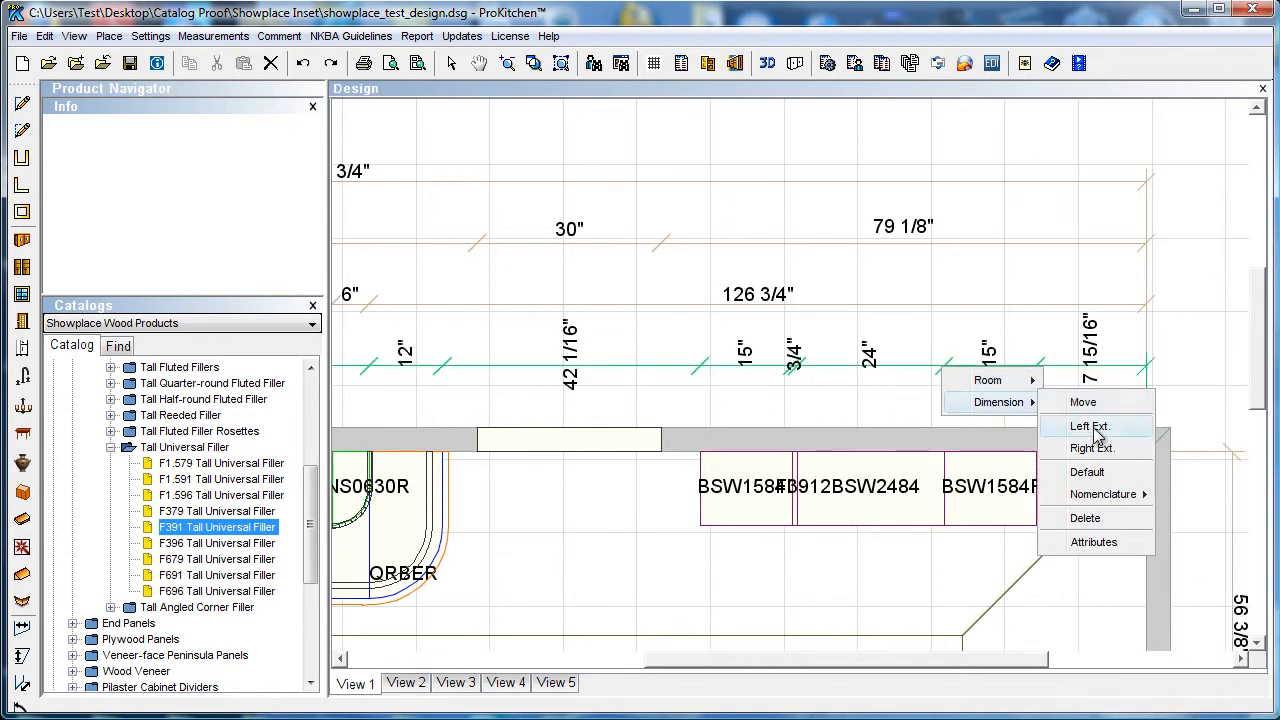
mouse_move(1105, 494)
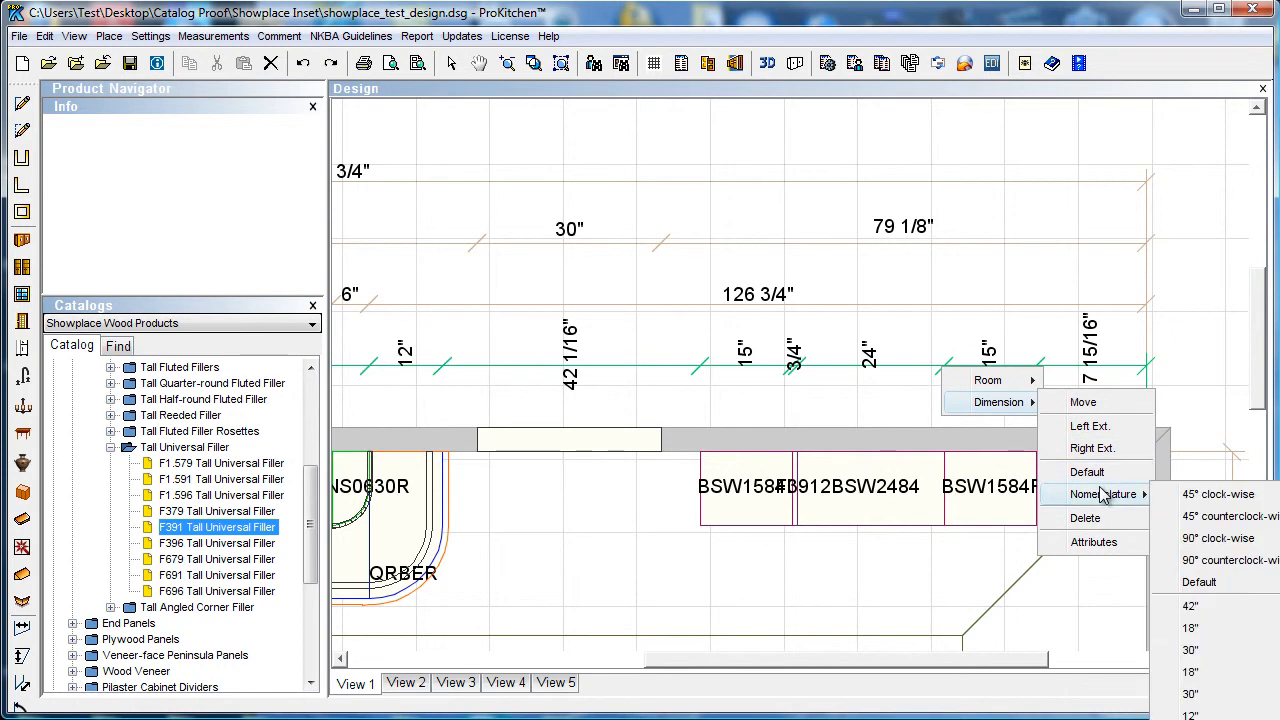
click(1215, 582)
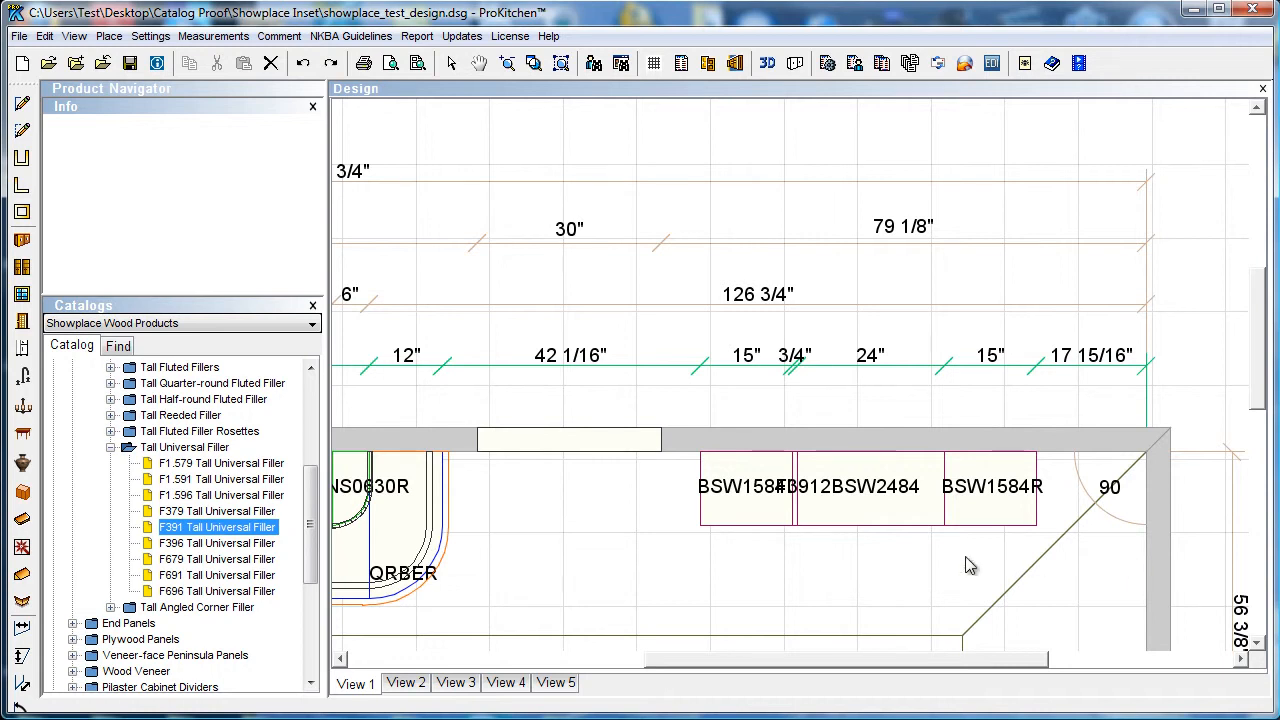
click(755, 562)
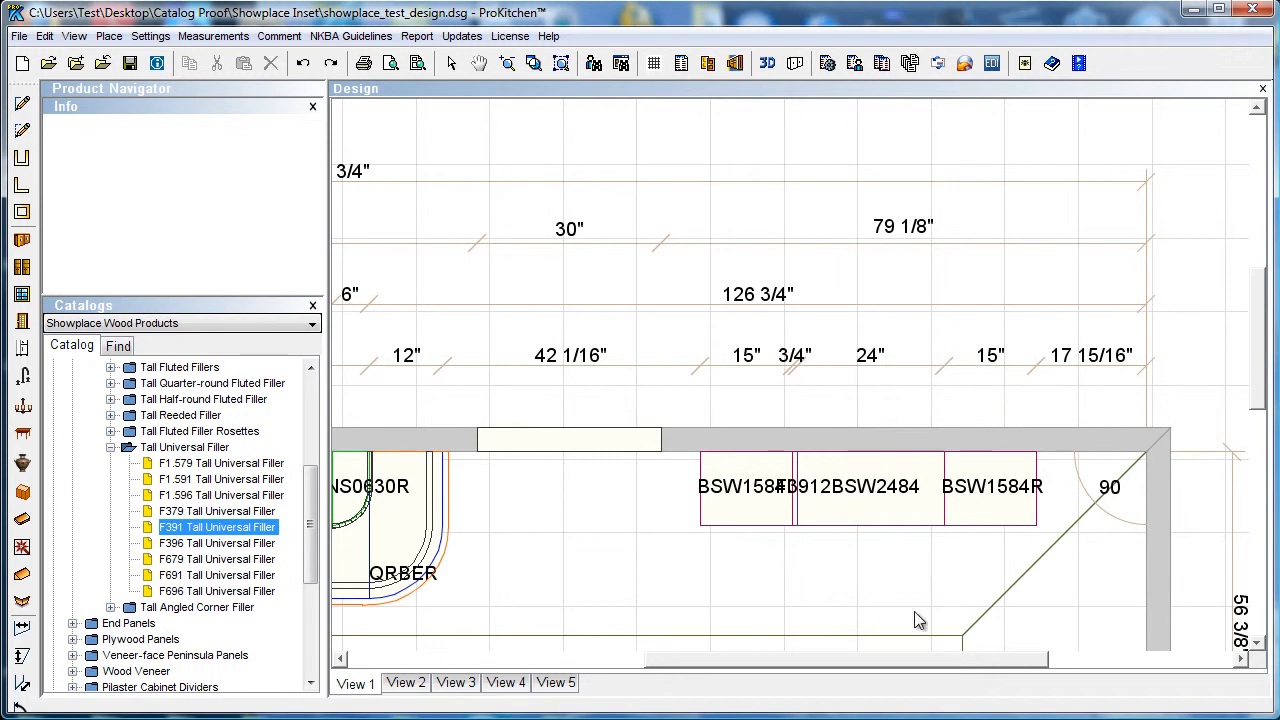
Move only the 42" label in the dimension row nearest the back wall slightly along its dimension line.
drag(893, 660, 468, 630)
scroll(789, 552, down, 3)
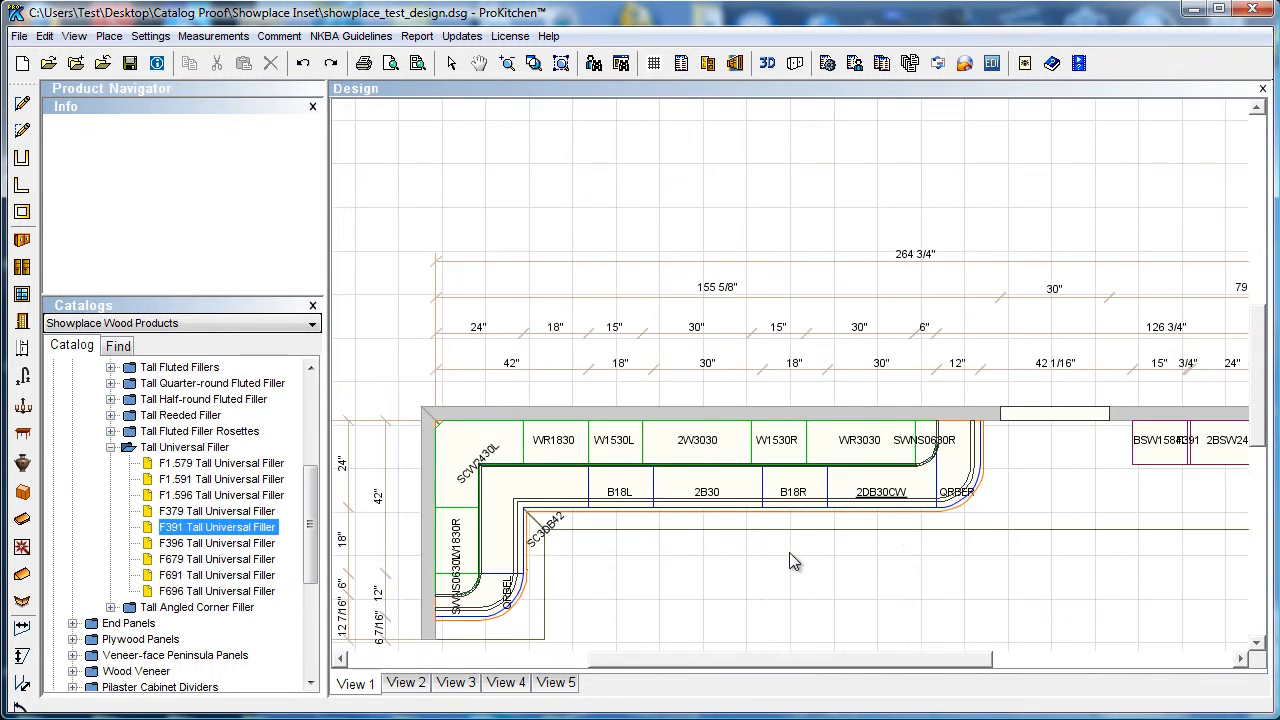
scroll(790, 553, up, 2)
scroll(790, 555, down, 1)
right_click(529, 369)
mouse_move(580, 405)
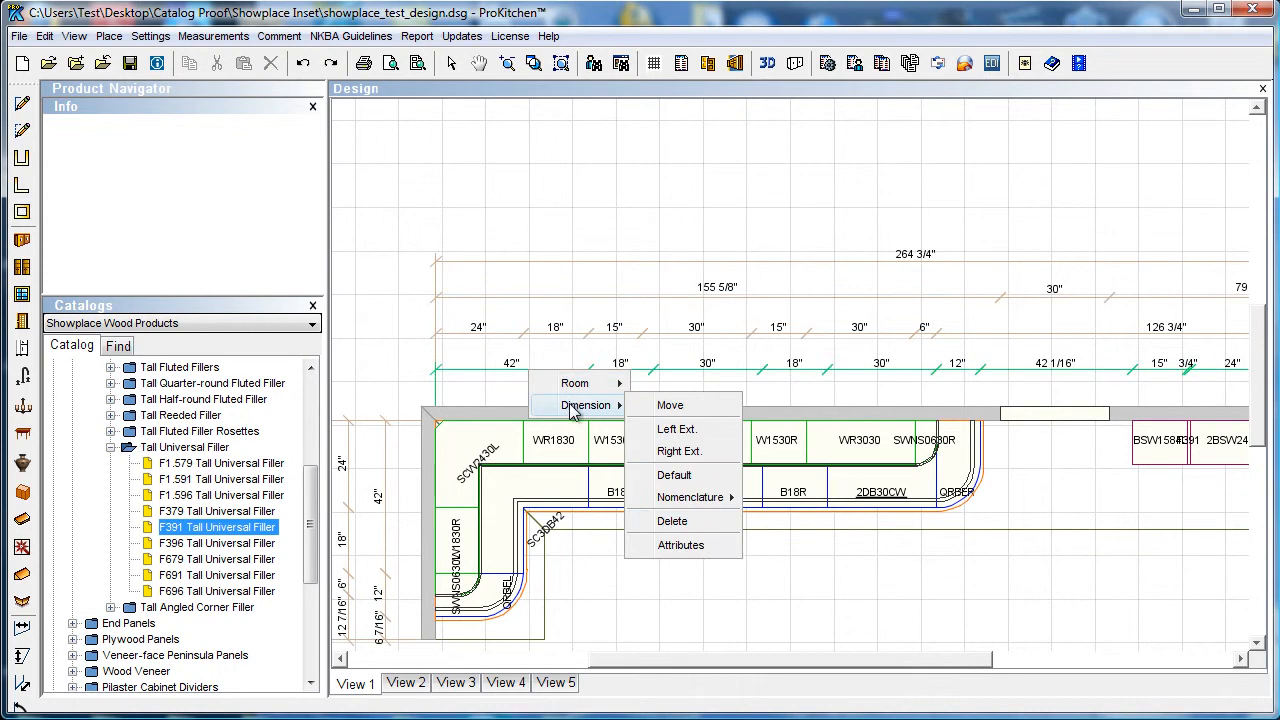
mouse_move(700, 498)
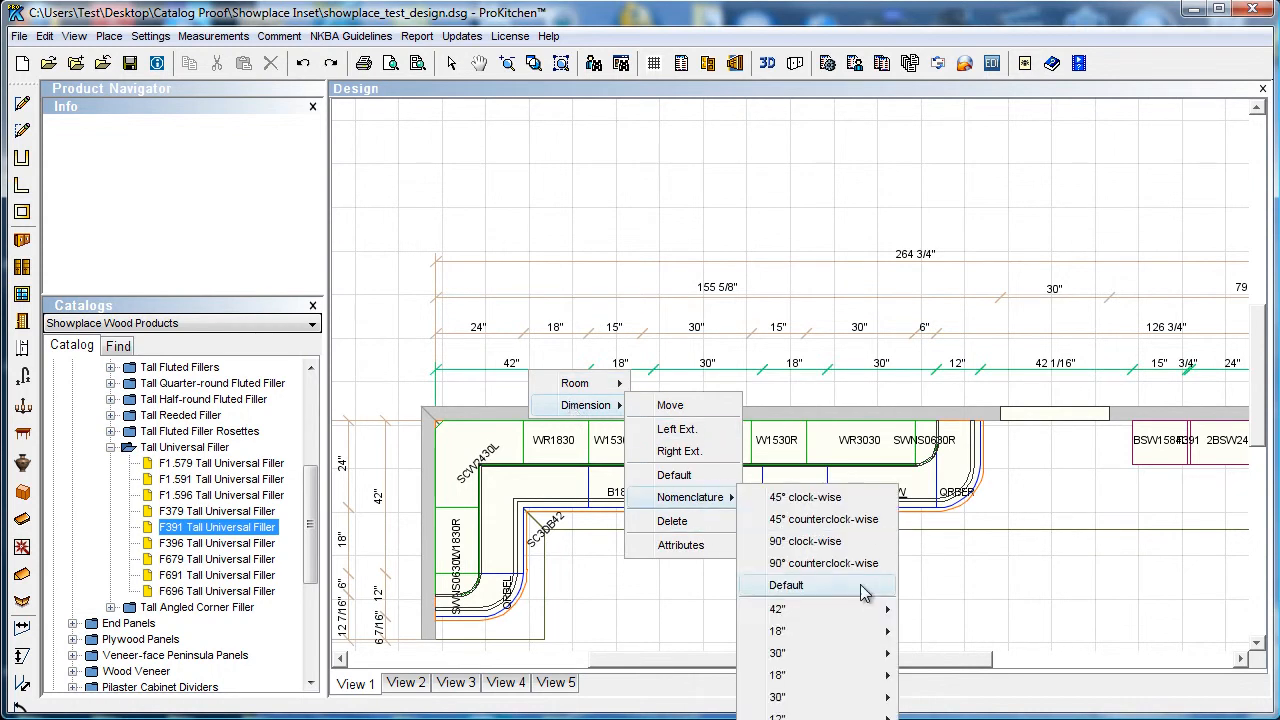
mouse_move(815, 615)
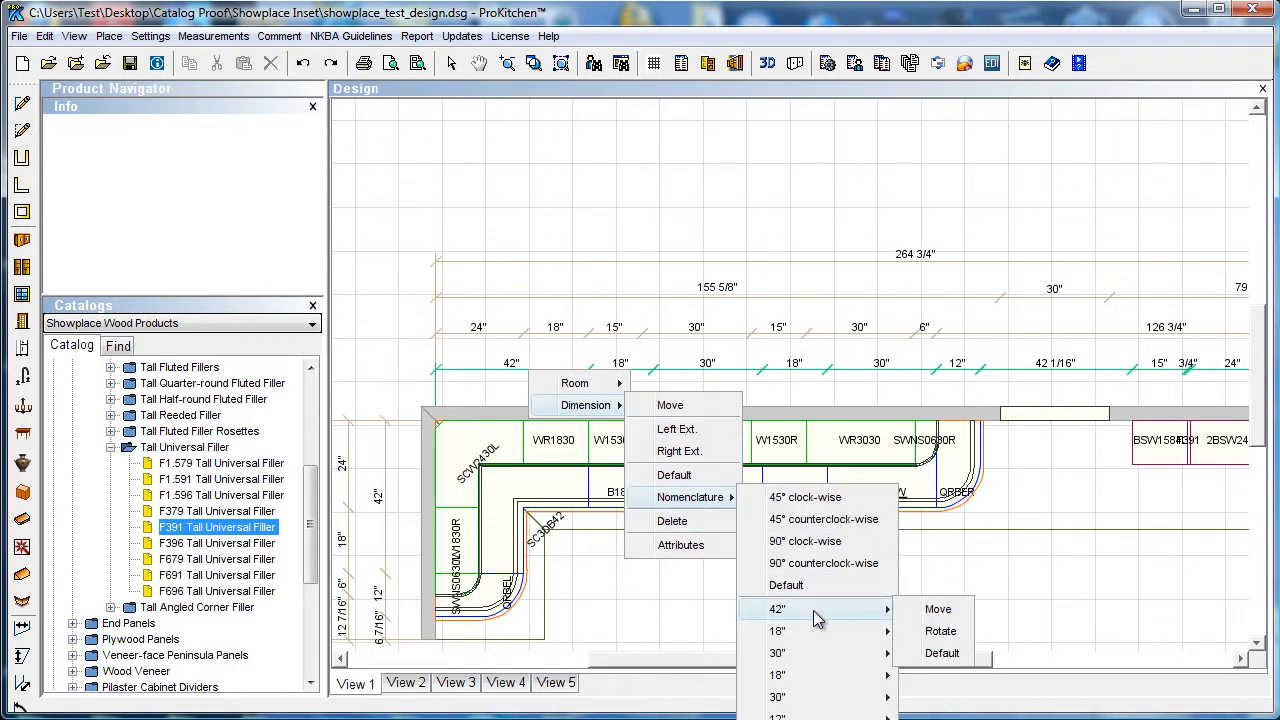
click(930, 612)
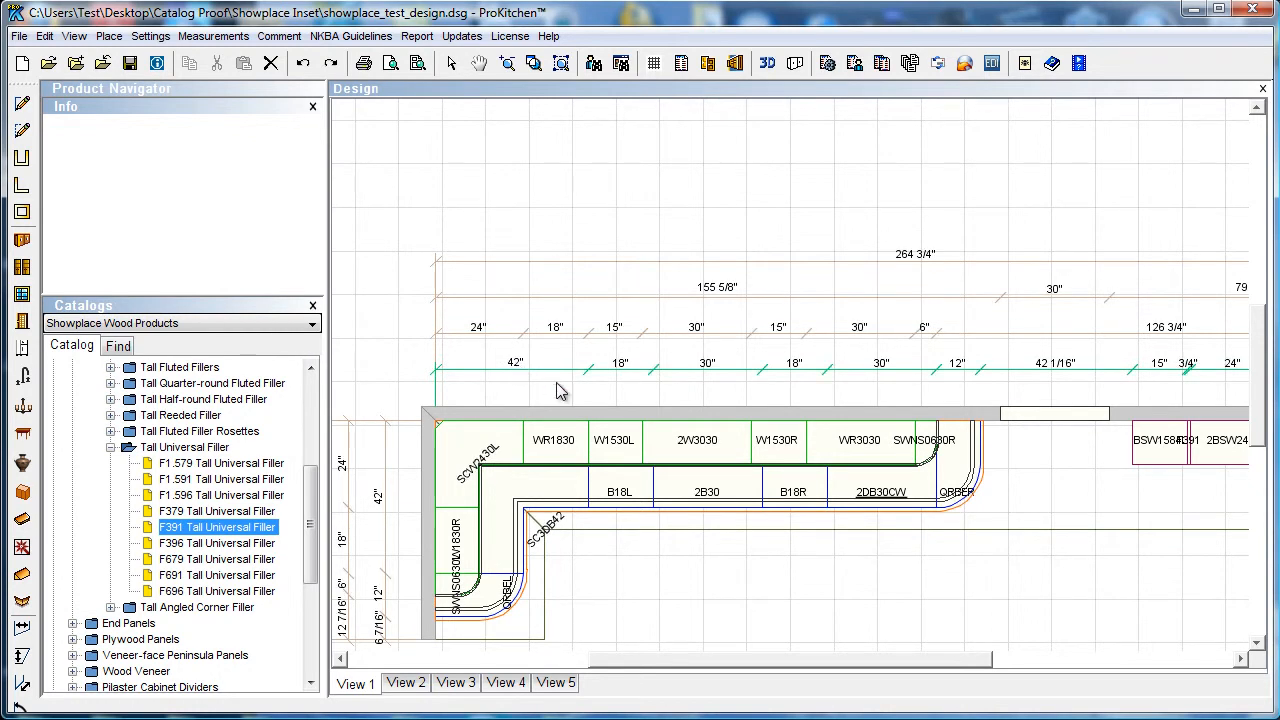
Rotate only the 42" label in the dimension row nearest the back wall counterclockwise to a slanted angle.
right_click(525, 371)
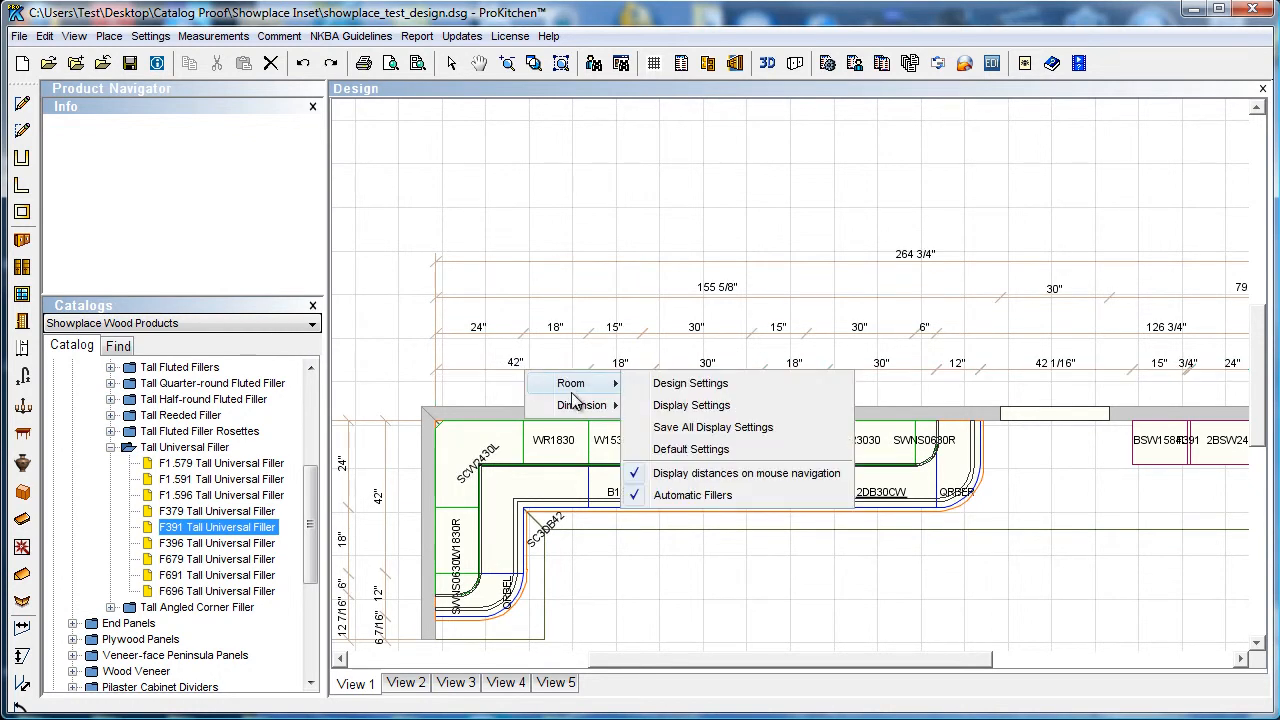
mouse_move(585, 405)
mouse_move(686, 500)
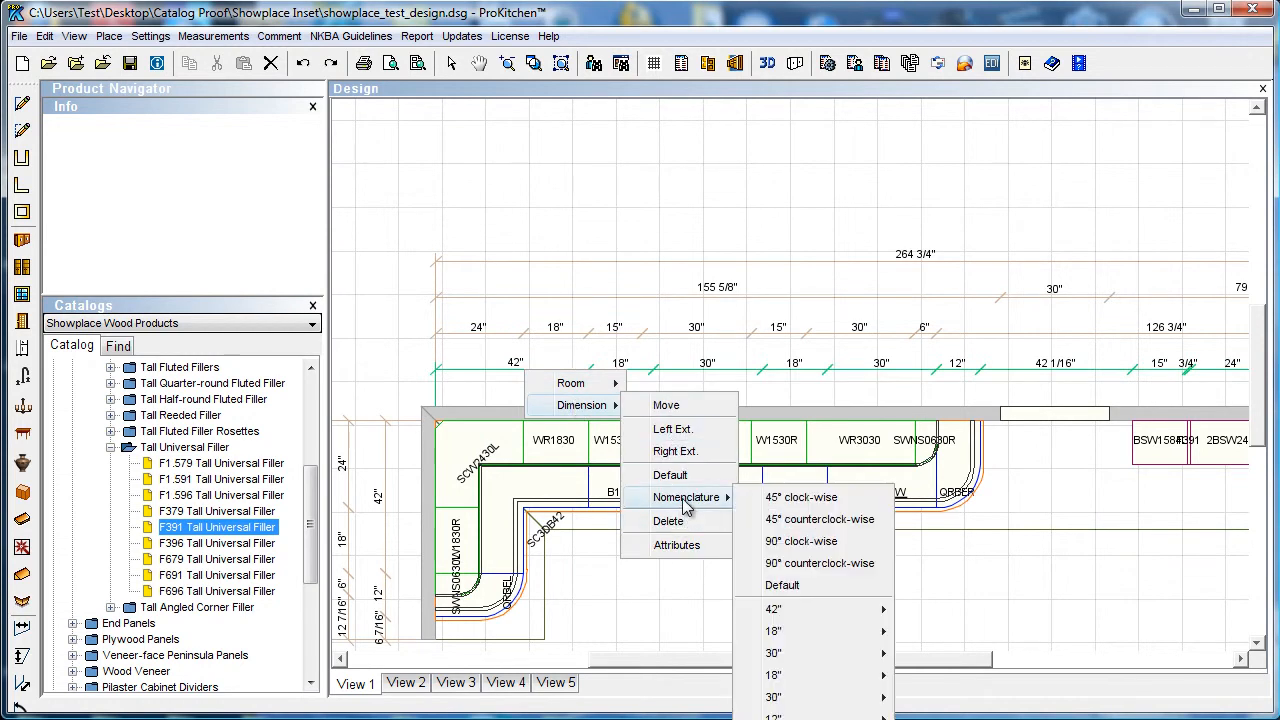
mouse_move(820, 610)
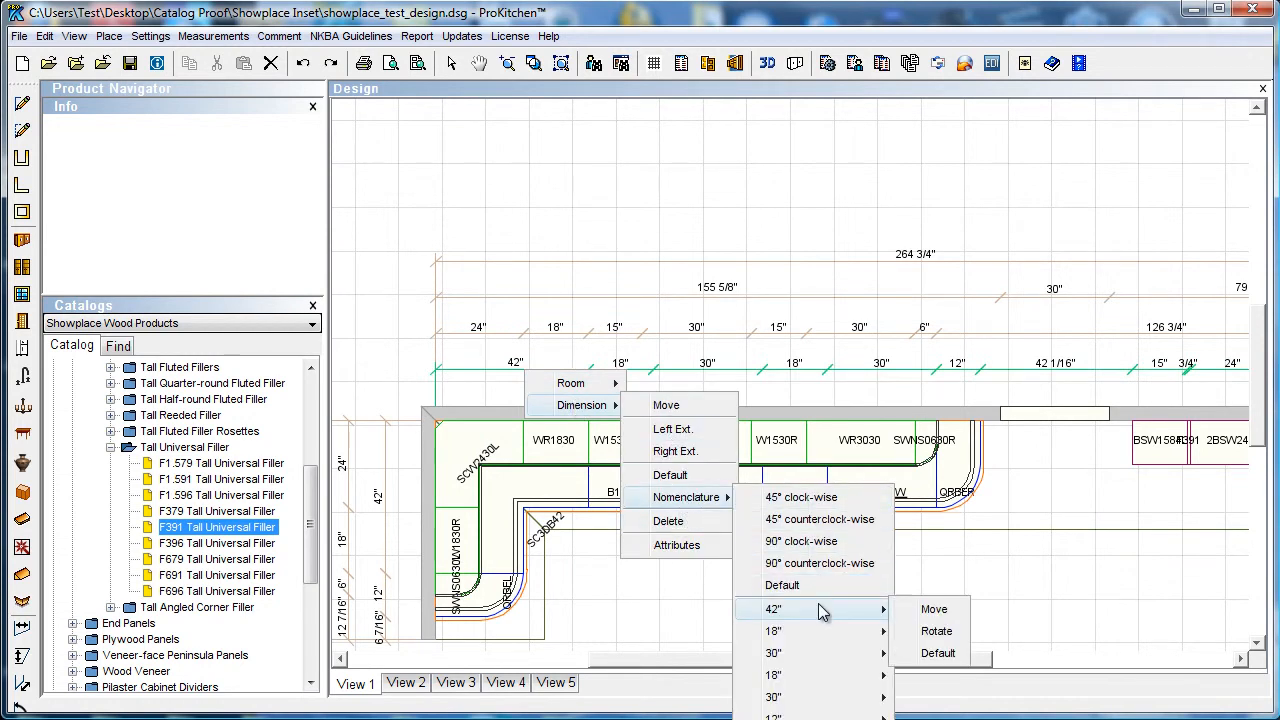
click(937, 632)
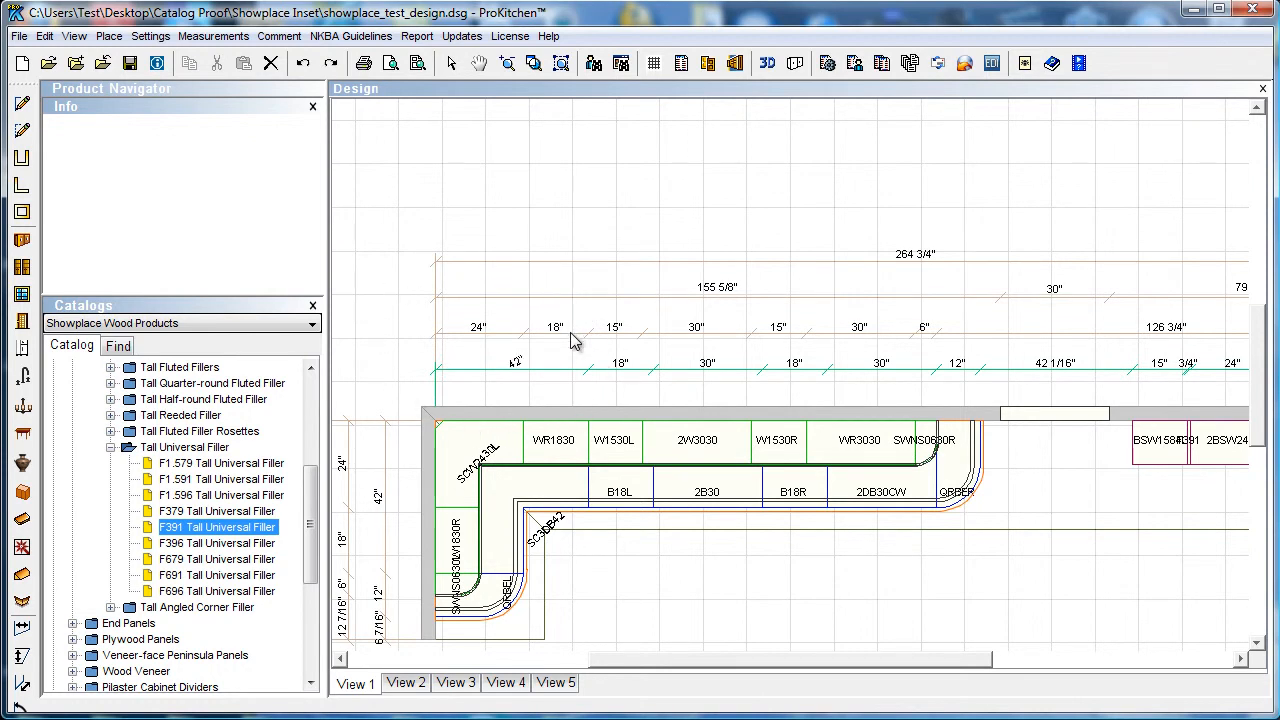
Reset the 42" label in the dimension row nearest the back wall to its default placement and deselect the row.
right_click(530, 379)
mouse_move(578, 405)
mouse_move(688, 505)
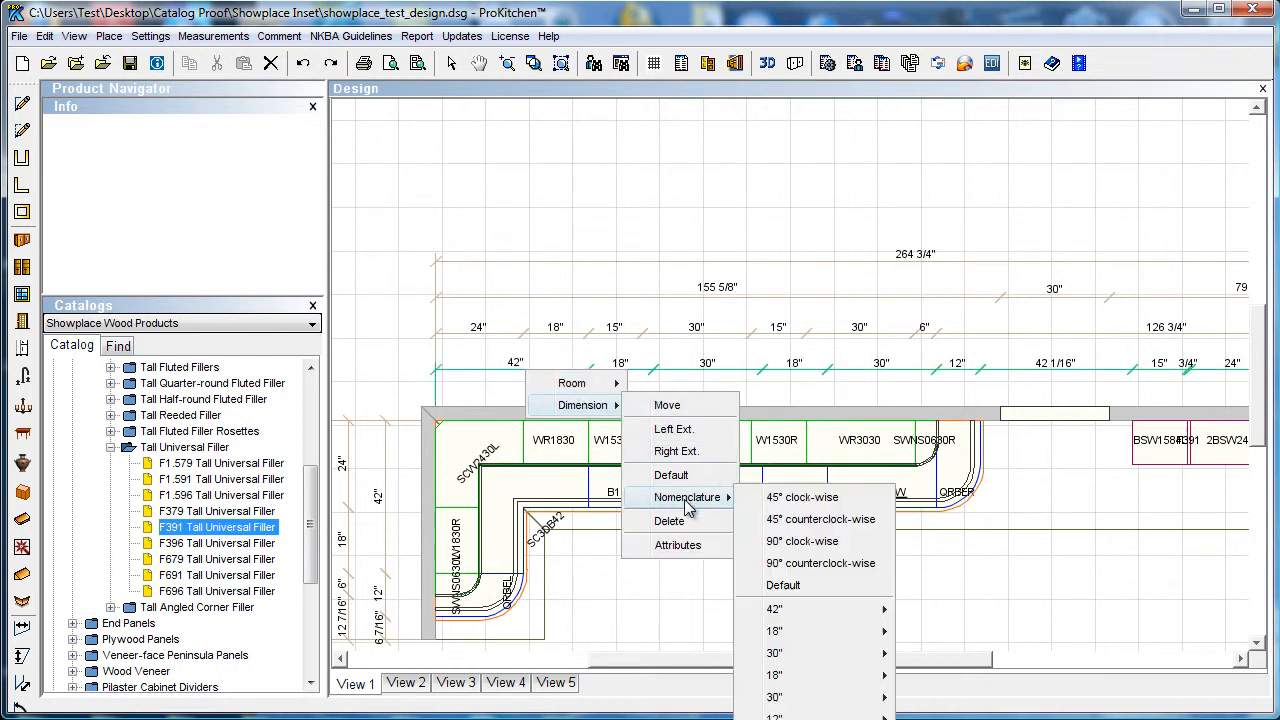
mouse_move(808, 612)
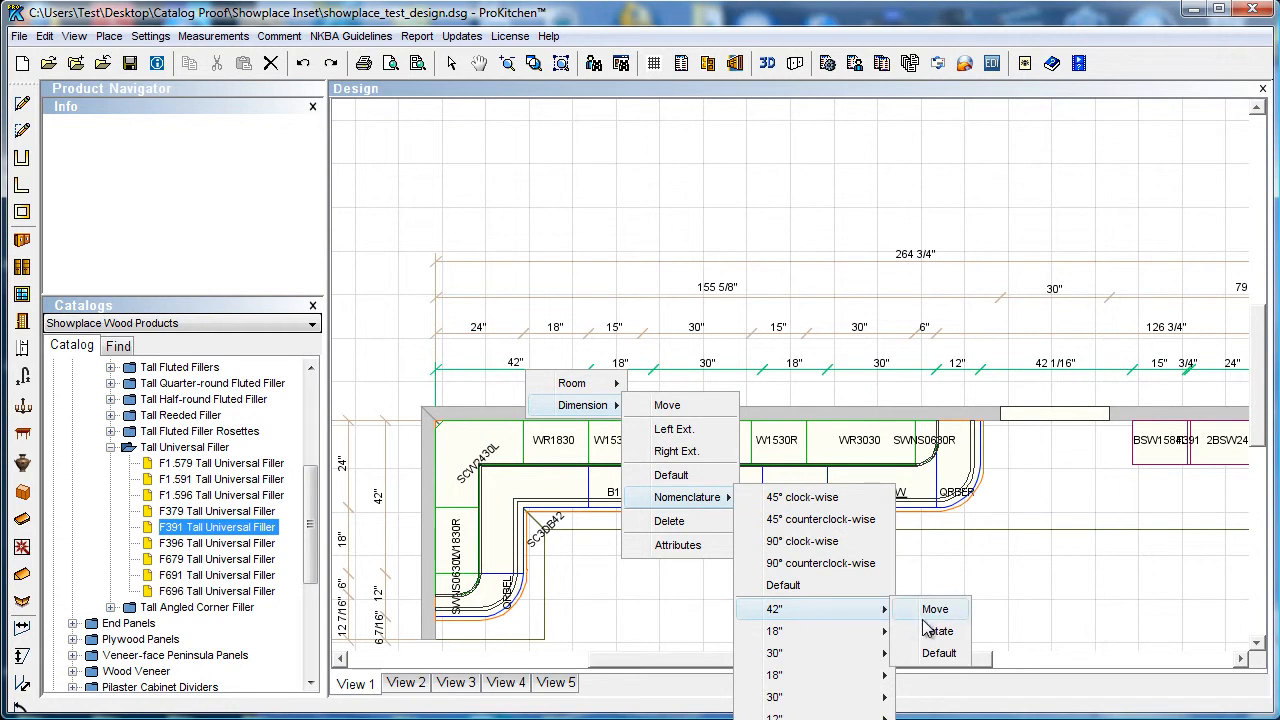
click(946, 654)
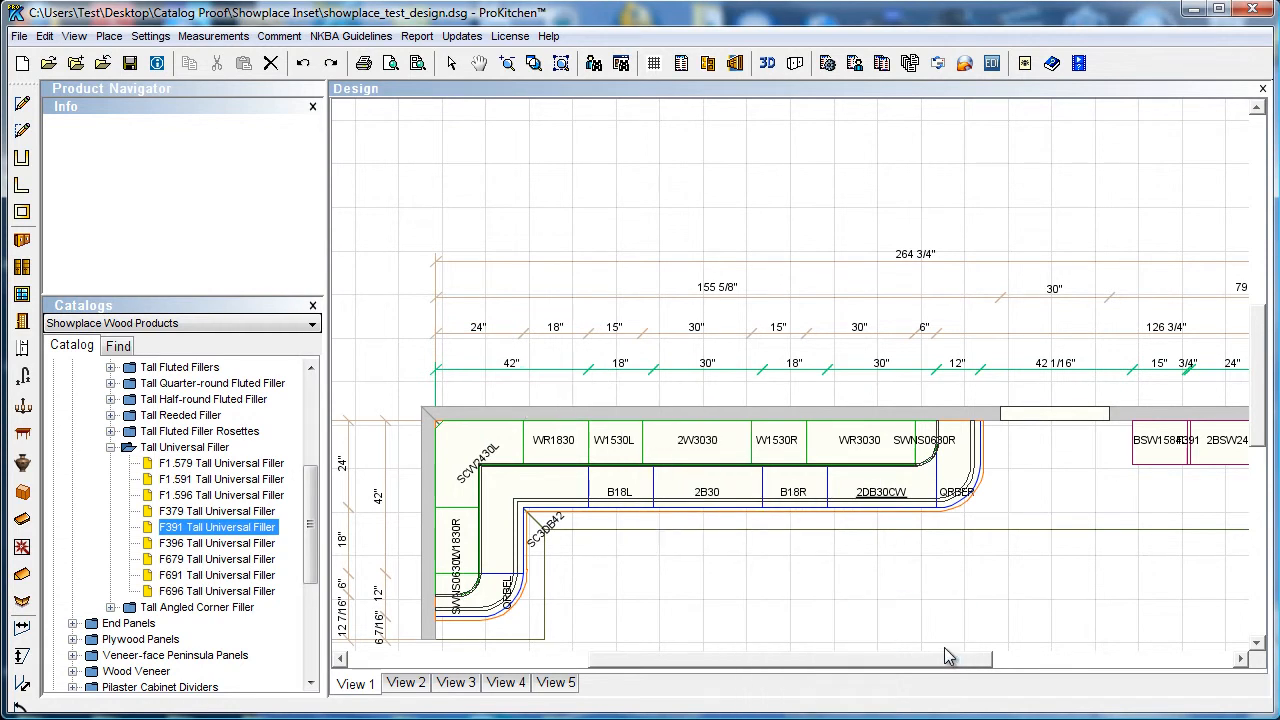
click(858, 608)
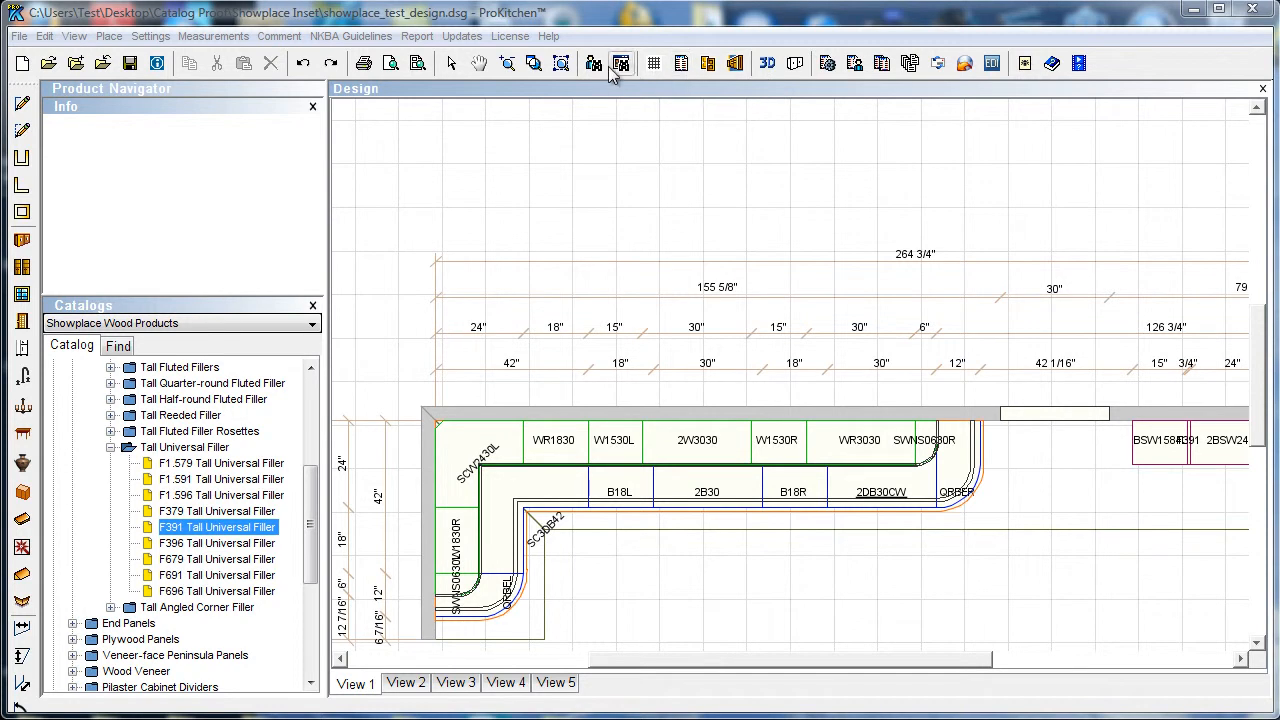
Set the Dimension Nomenclature Orientation in the design's construction settings to 45° clock-wise.
click(562, 64)
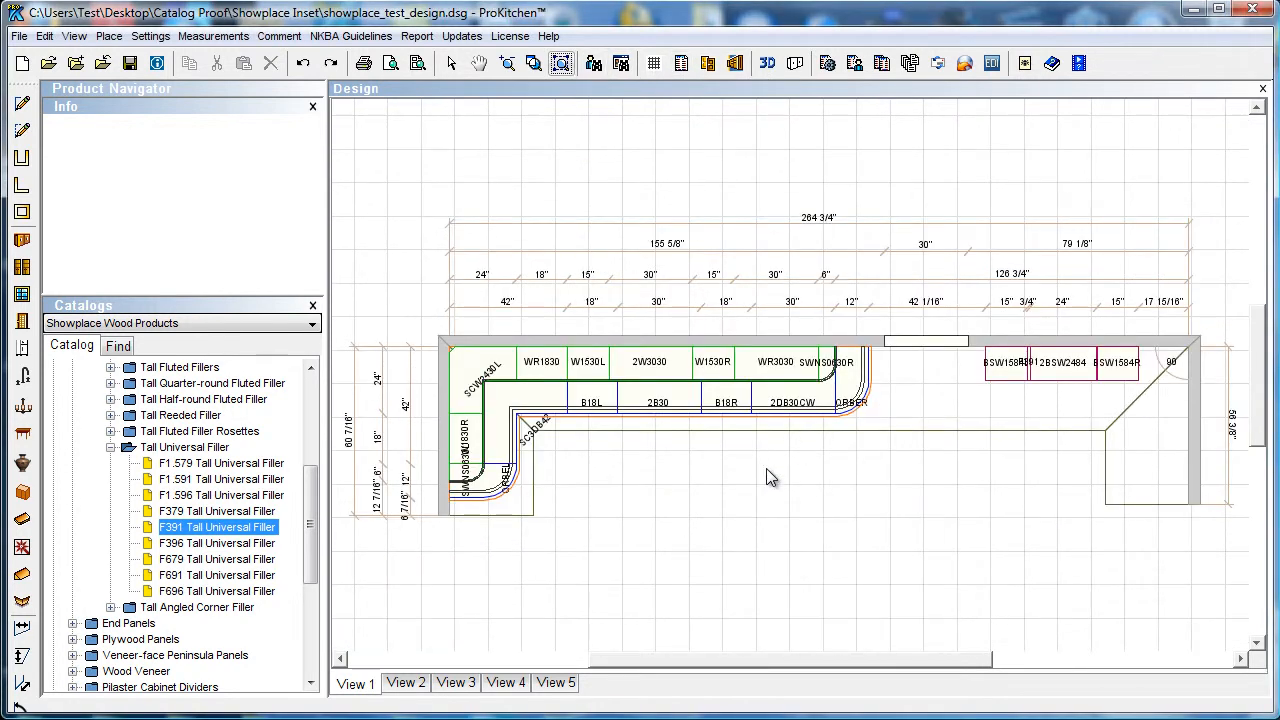
right_click(713, 495)
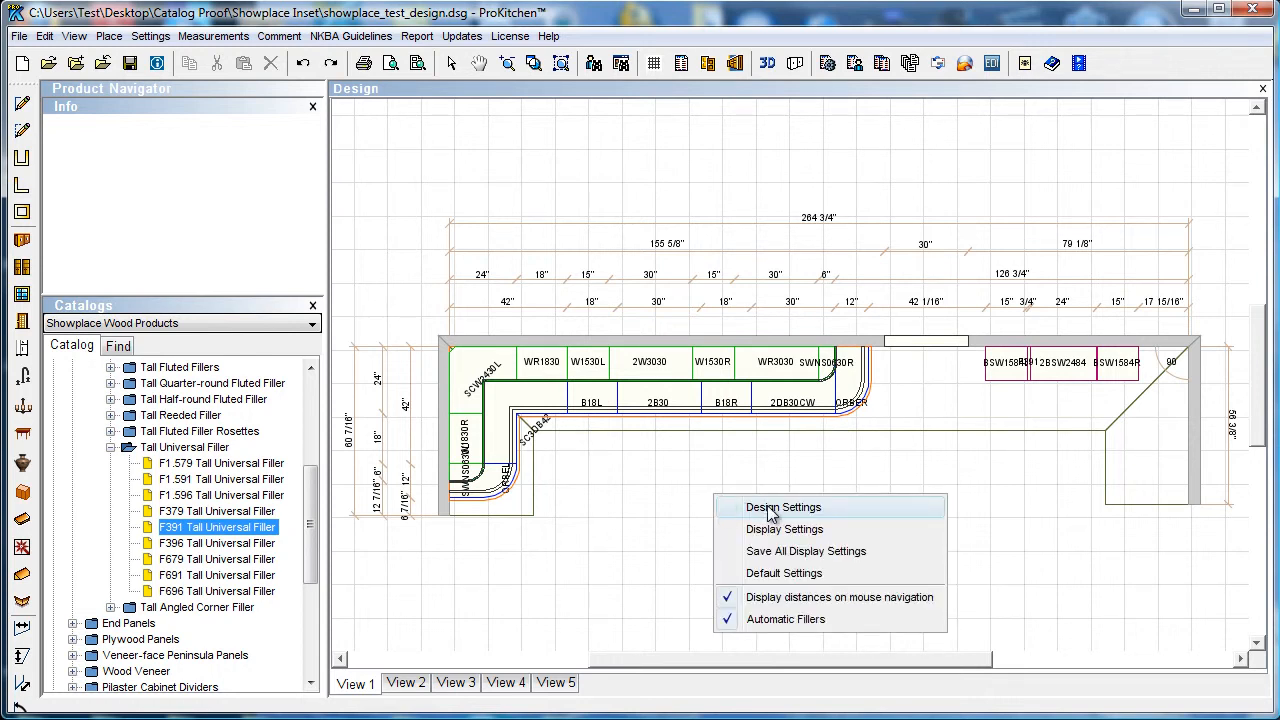
click(700, 502)
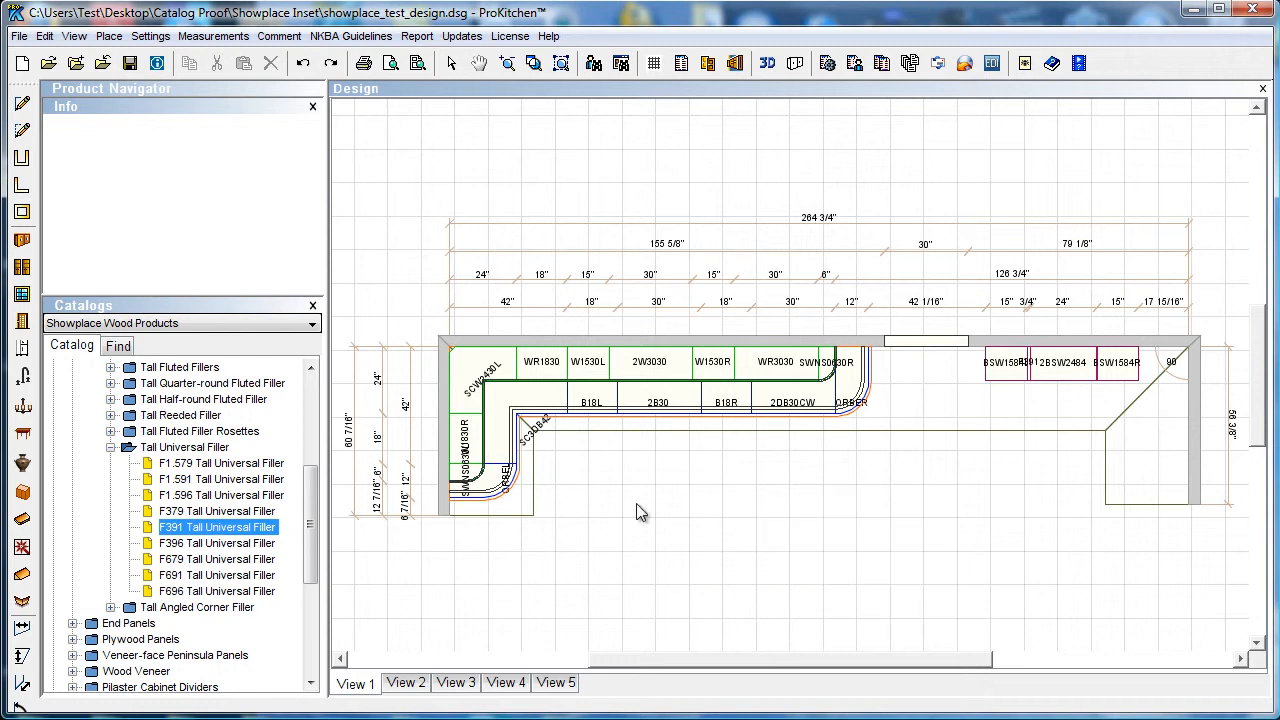
right_click(700, 502)
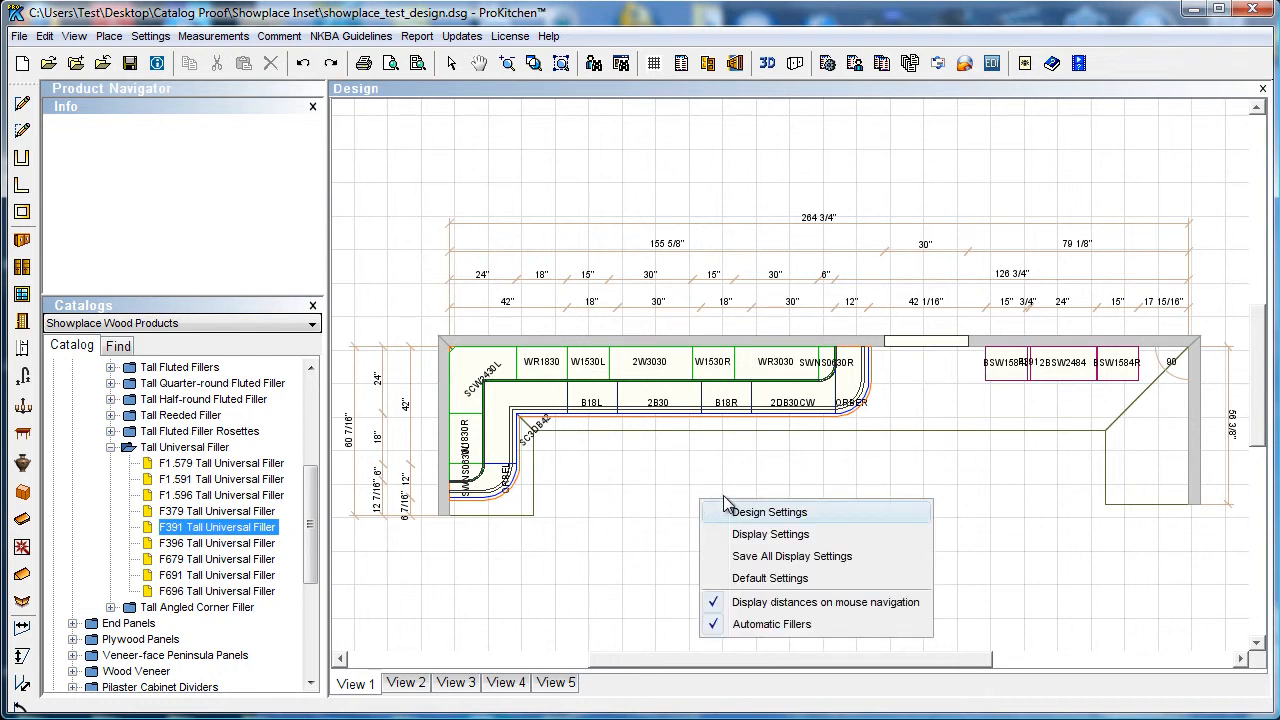
click(797, 516)
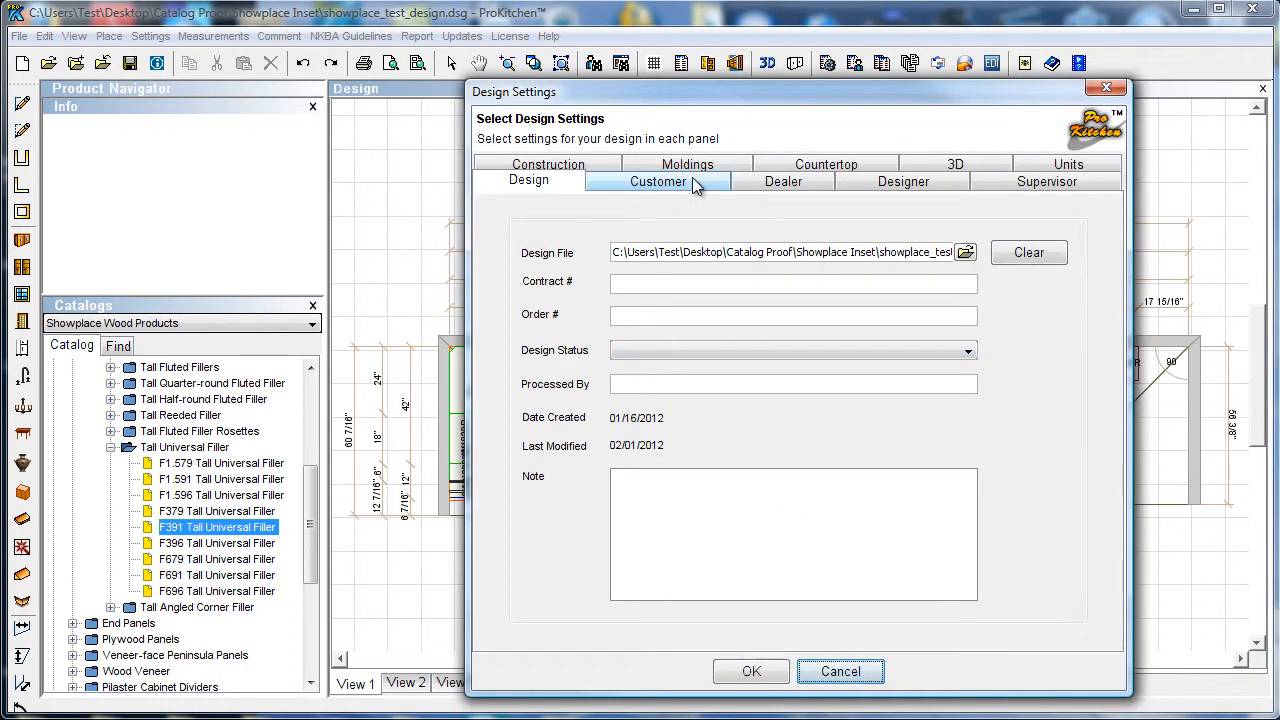
click(585, 168)
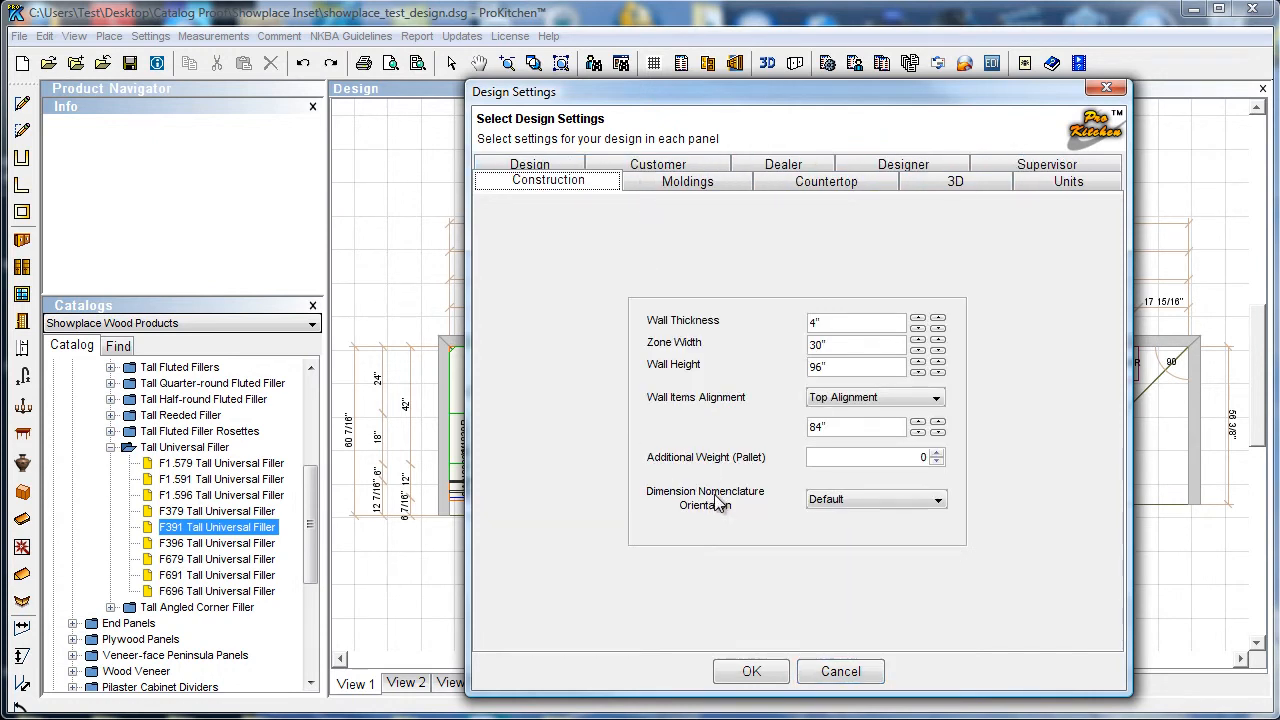
click(890, 505)
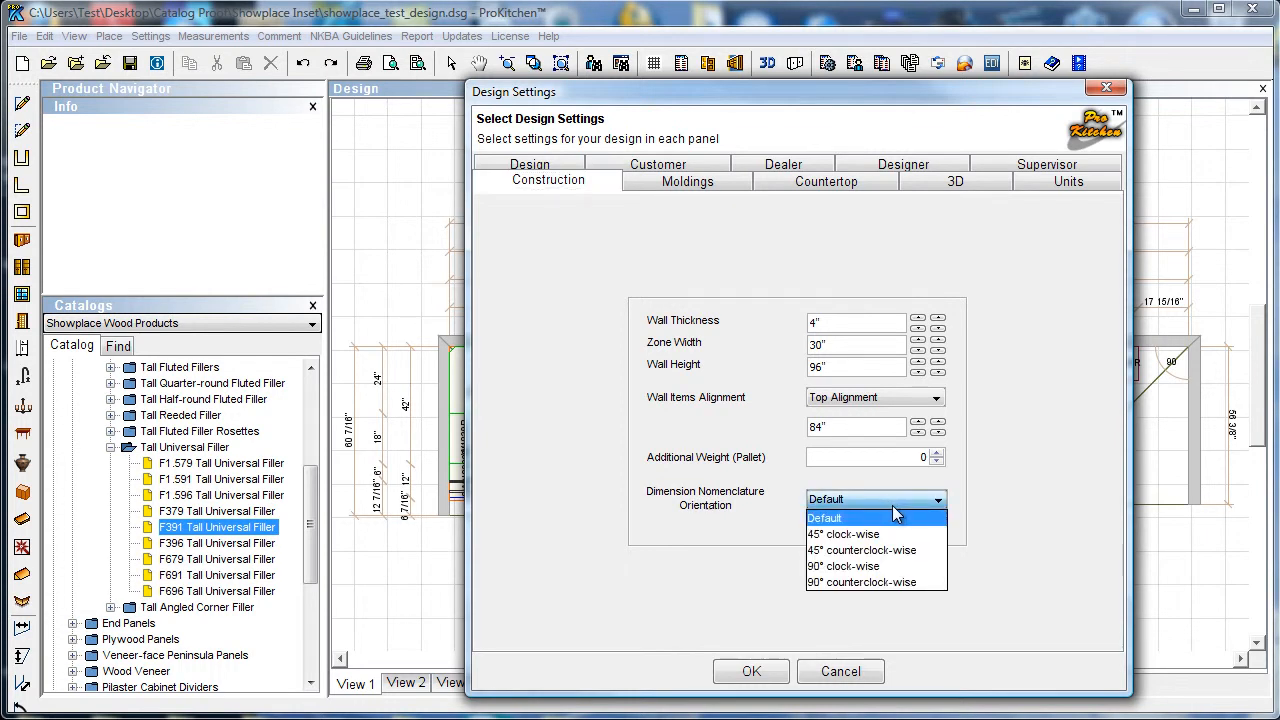
click(872, 534)
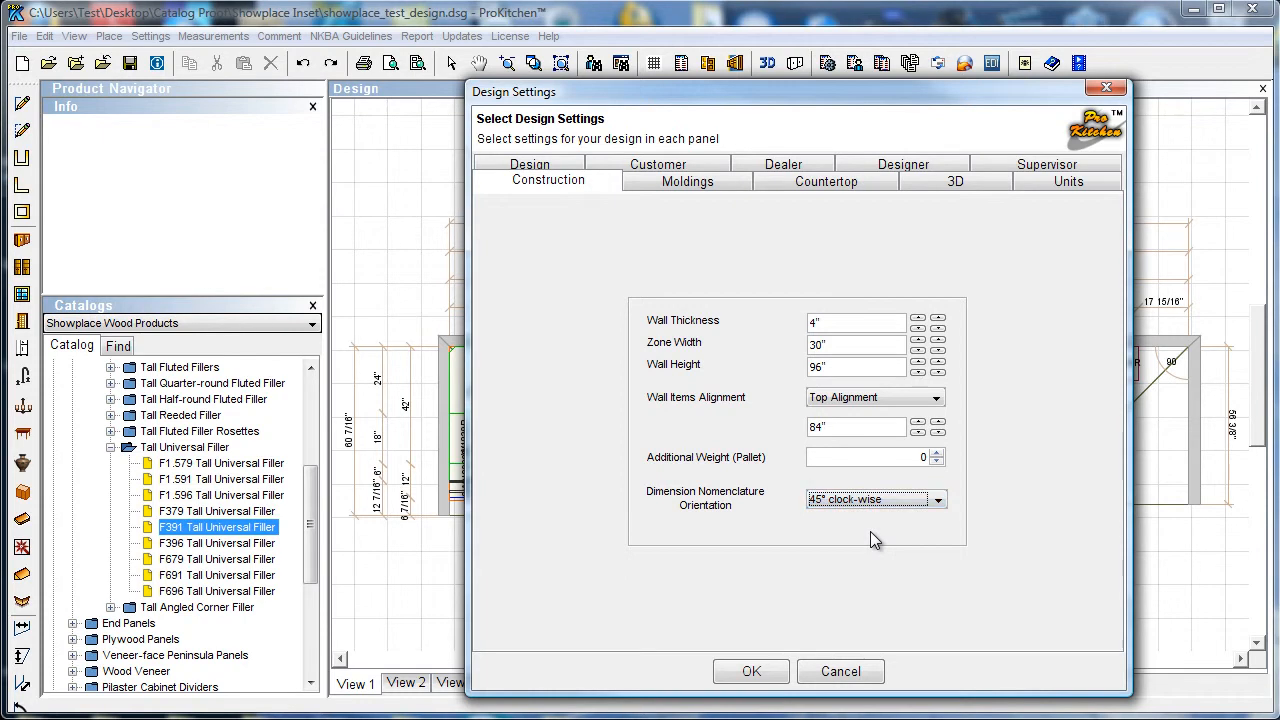
click(763, 671)
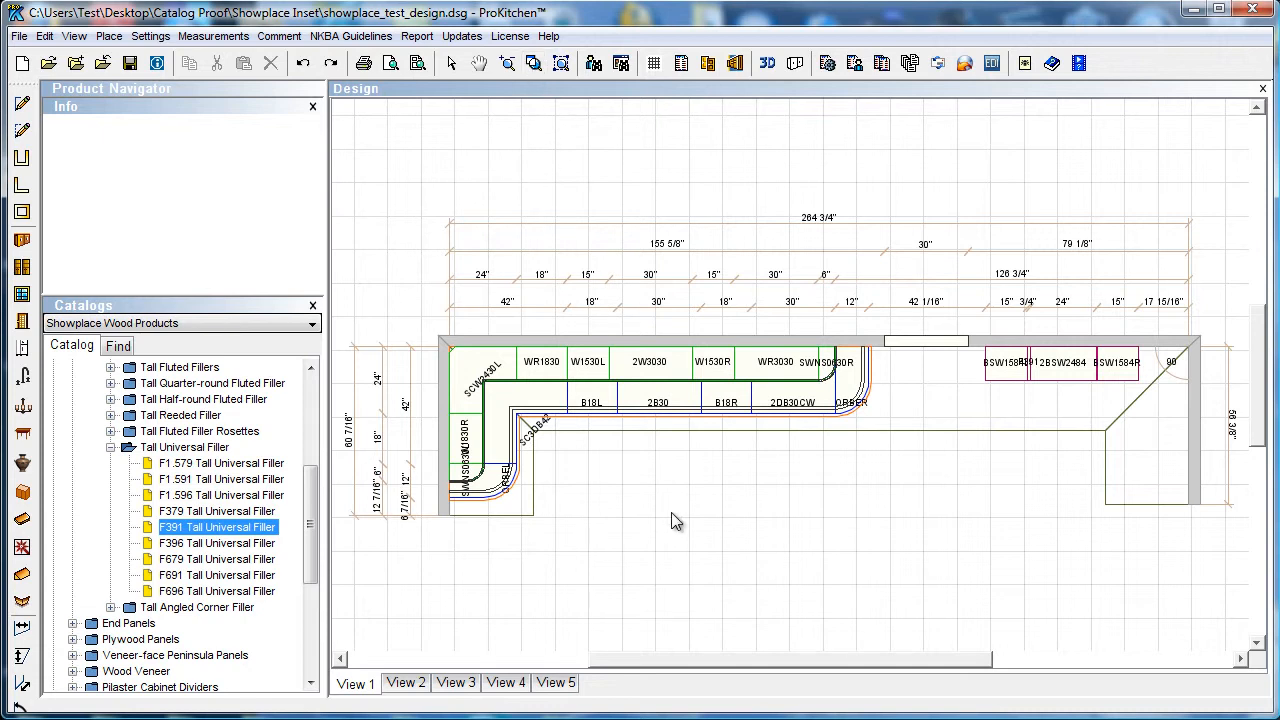
Set the Dimension Nomenclature Orientation in the current view's measurement display settings to 45° clock-wise.
right_click(710, 493)
click(779, 530)
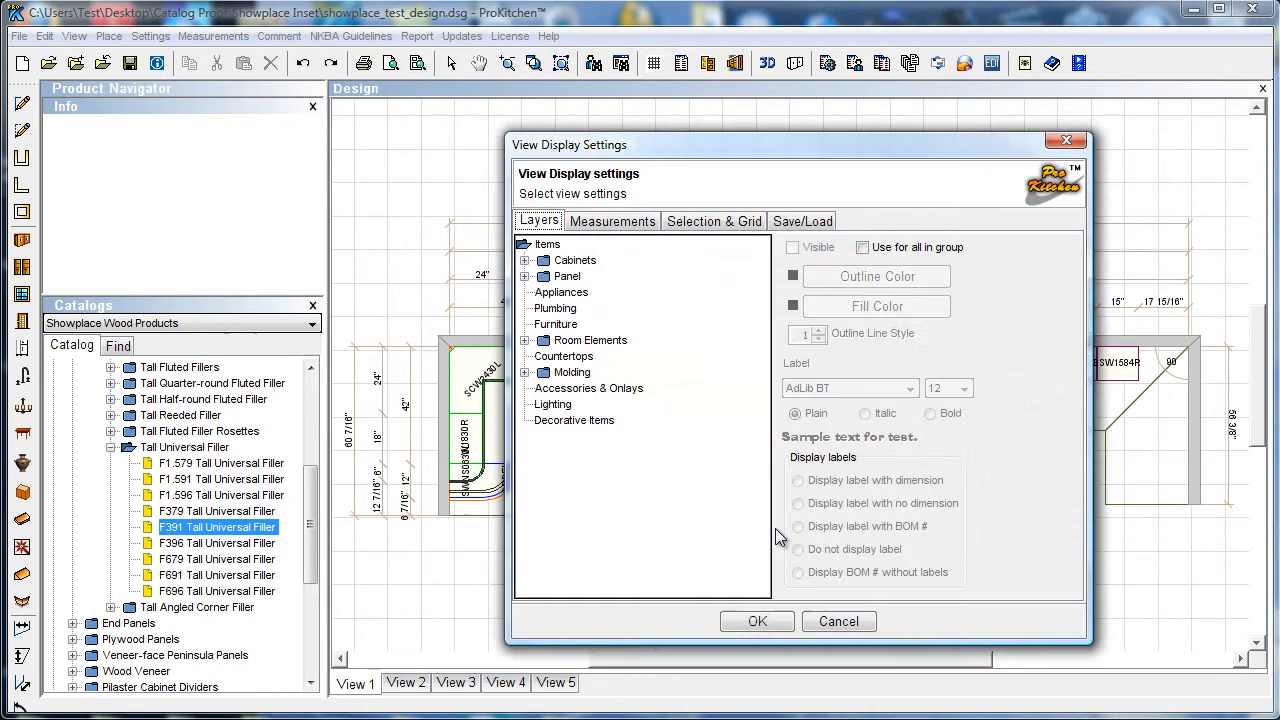
click(612, 222)
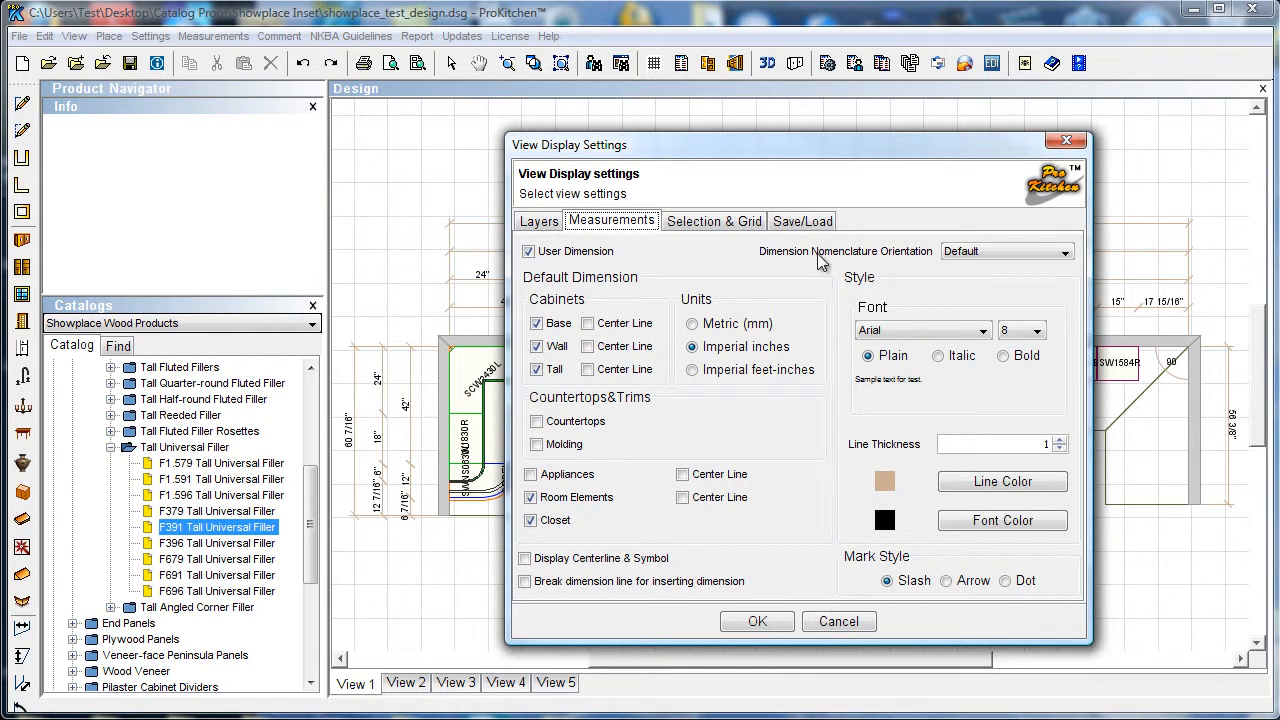
click(1007, 255)
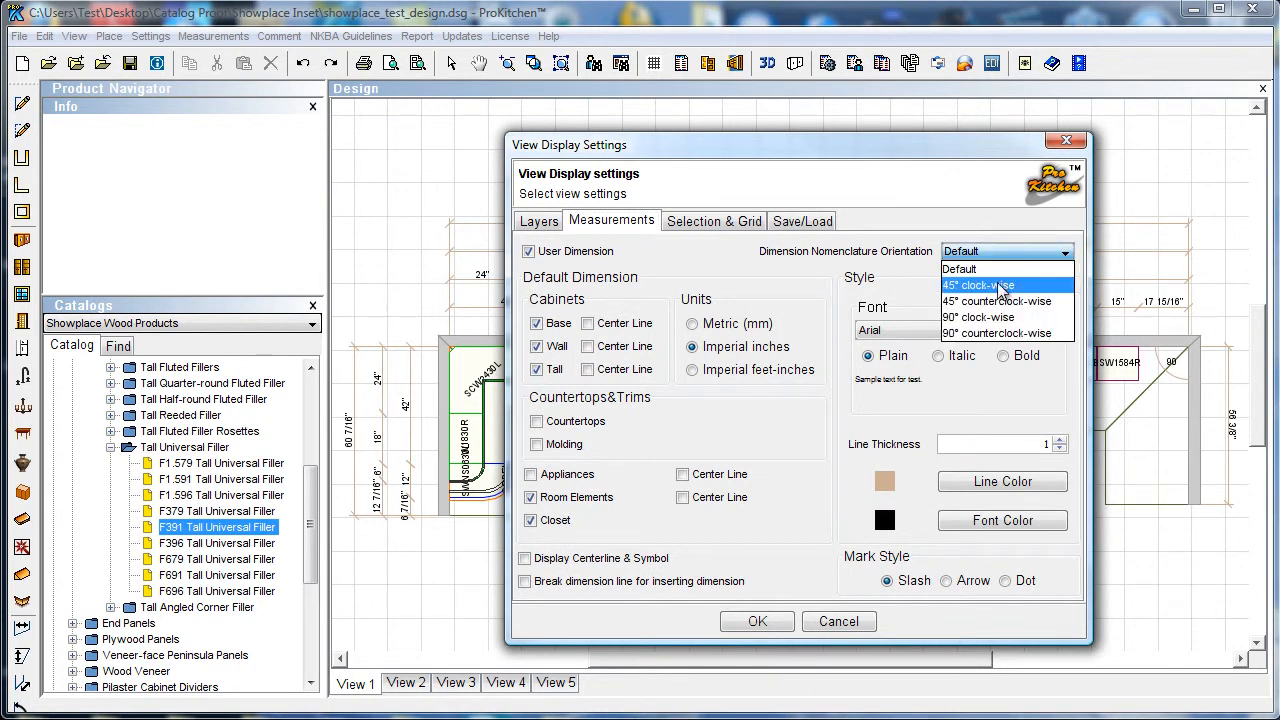
click(997, 287)
click(758, 621)
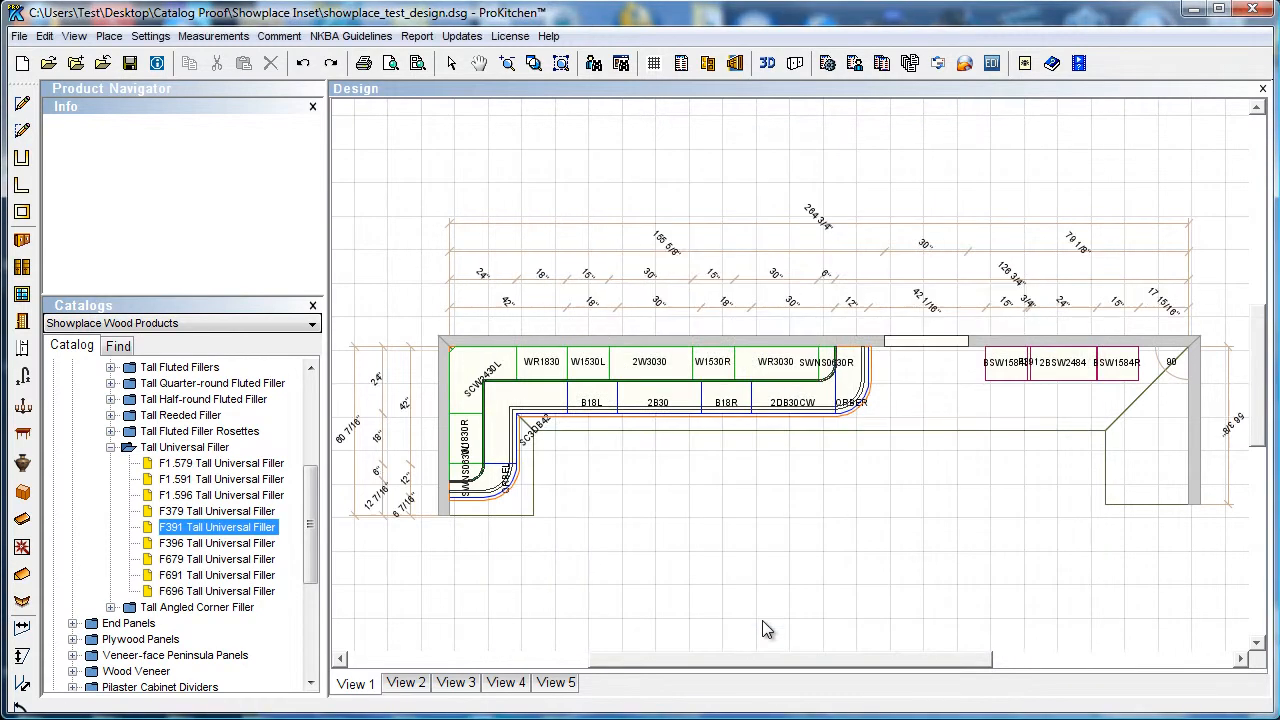
Change the current view's Dimension Nomenclature Orientation to 90° clock-wise in its display settings.
right_click(767, 543)
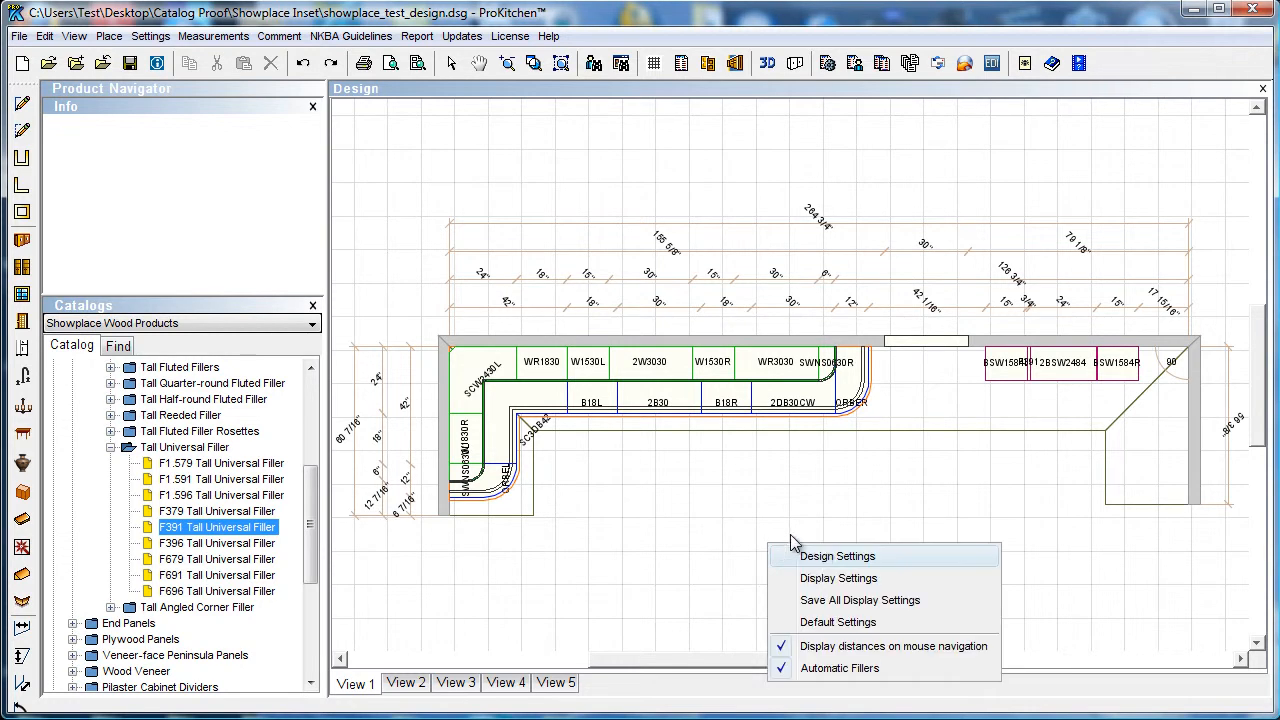
click(846, 580)
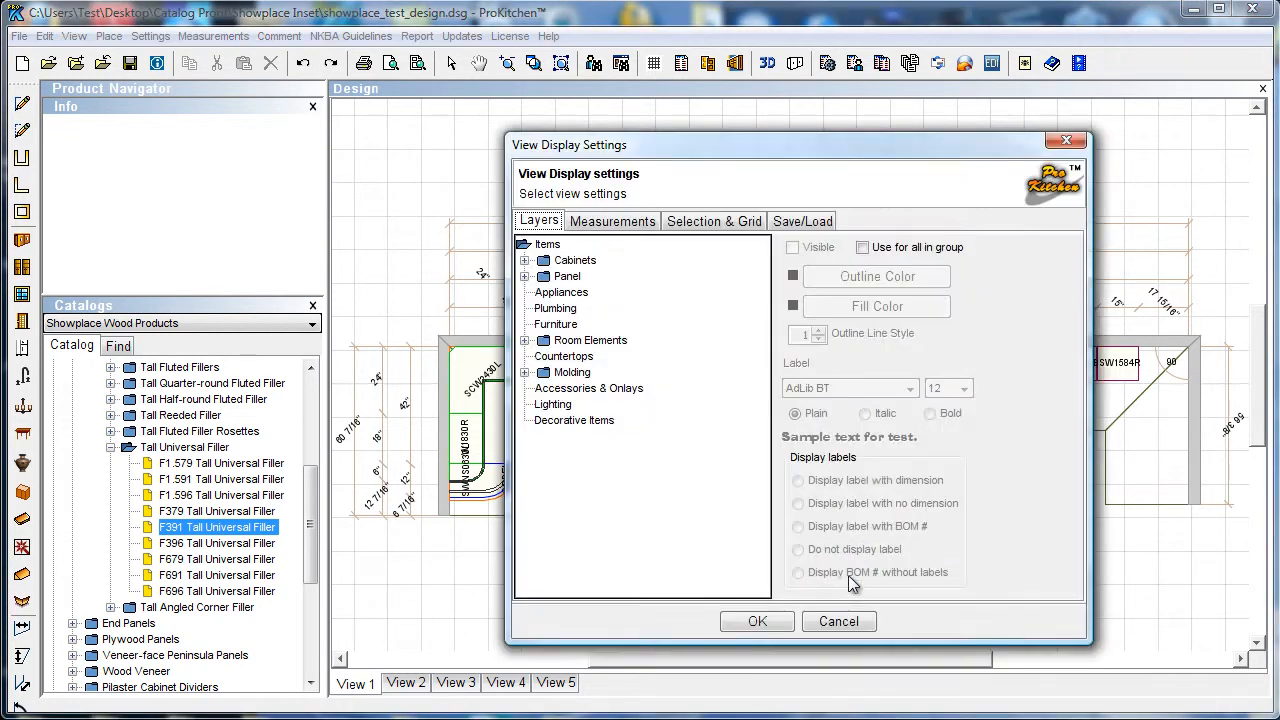
click(641, 224)
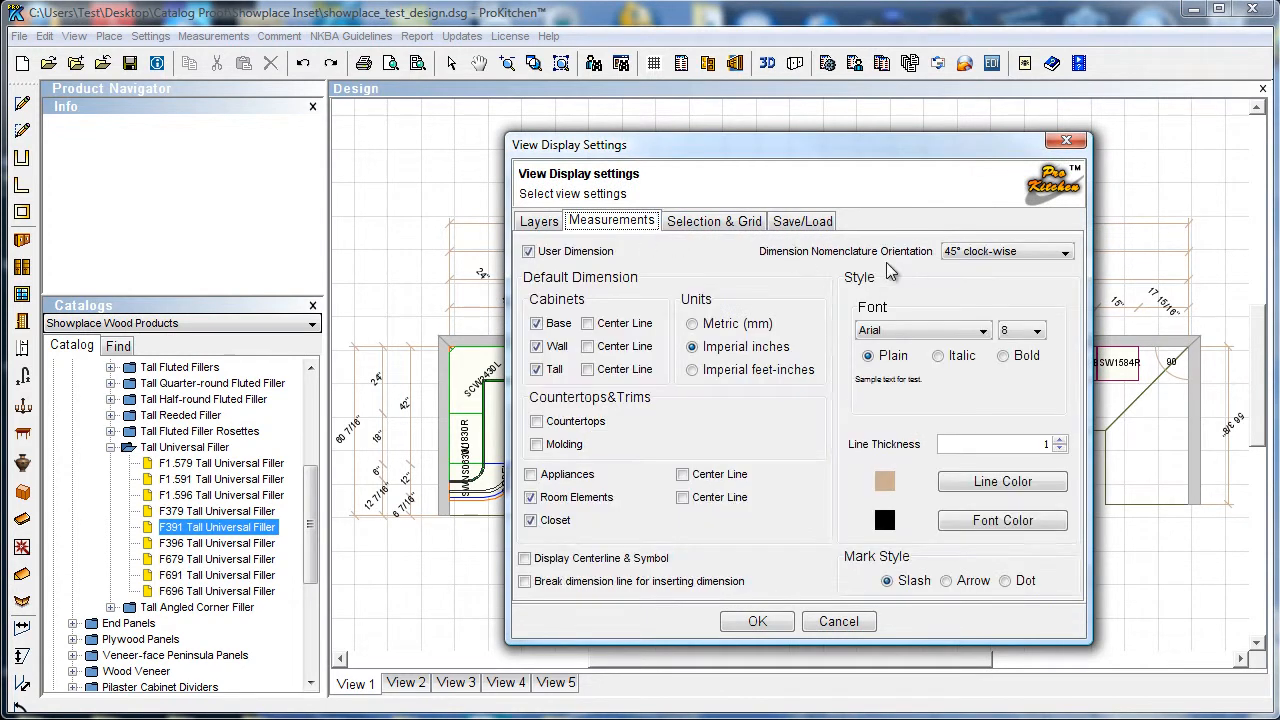
click(978, 253)
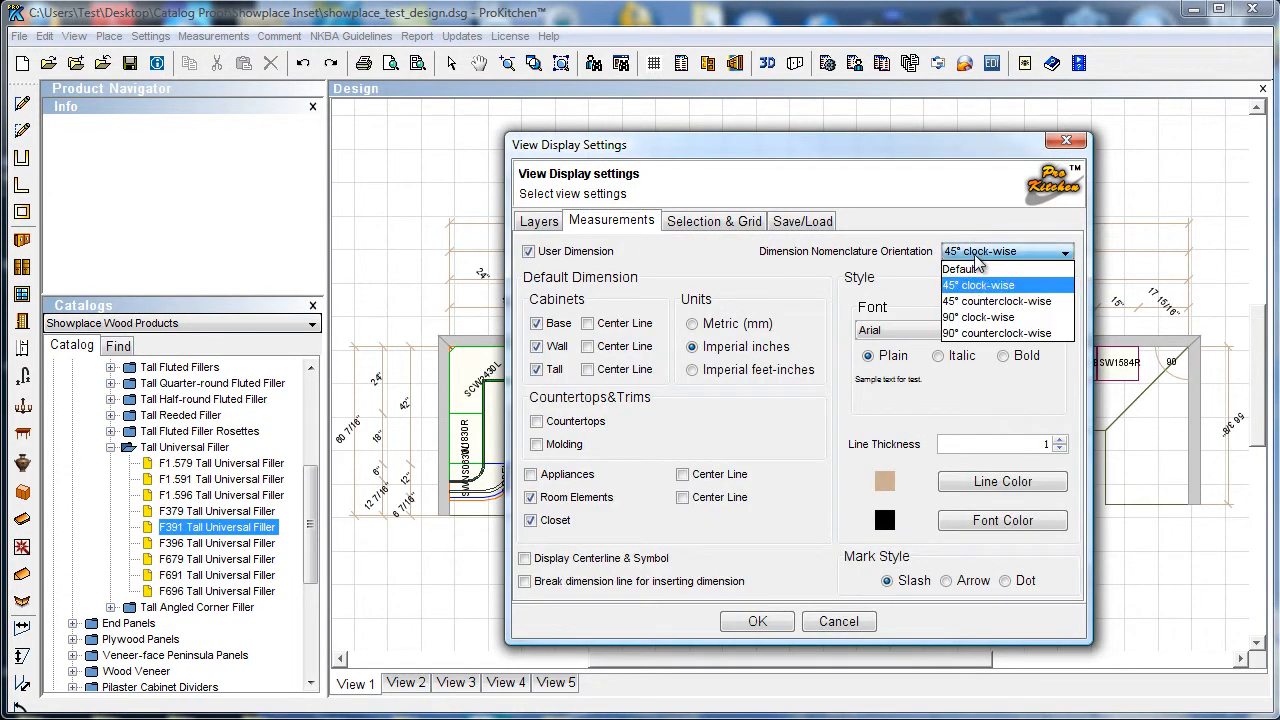
click(986, 318)
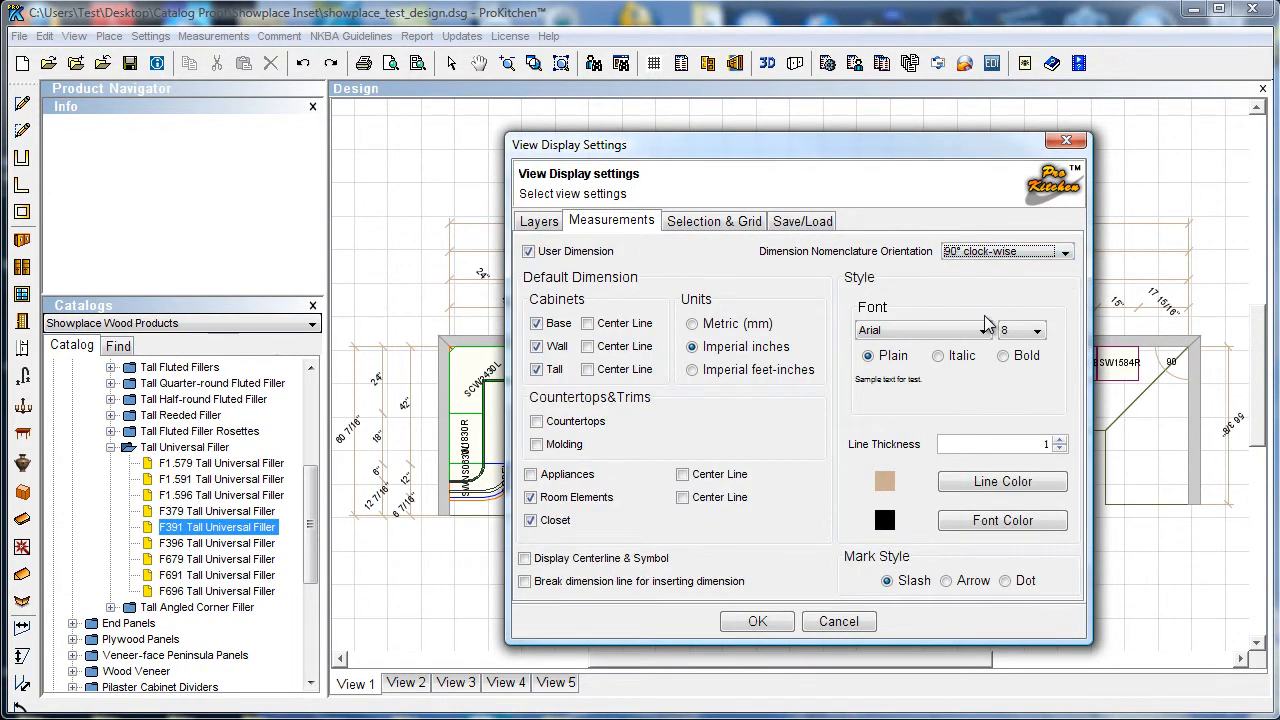
click(757, 622)
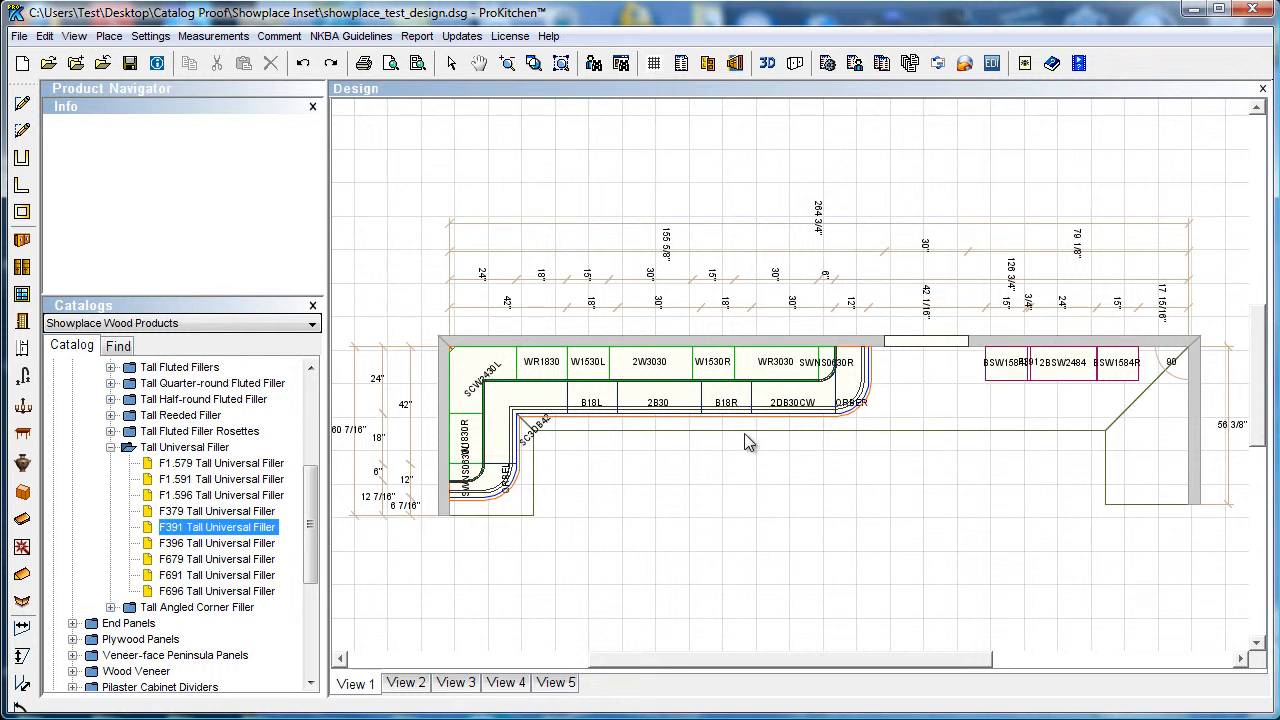
Restore the current view's Dimension Nomenclature Orientation to Default in its display settings.
right_click(753, 484)
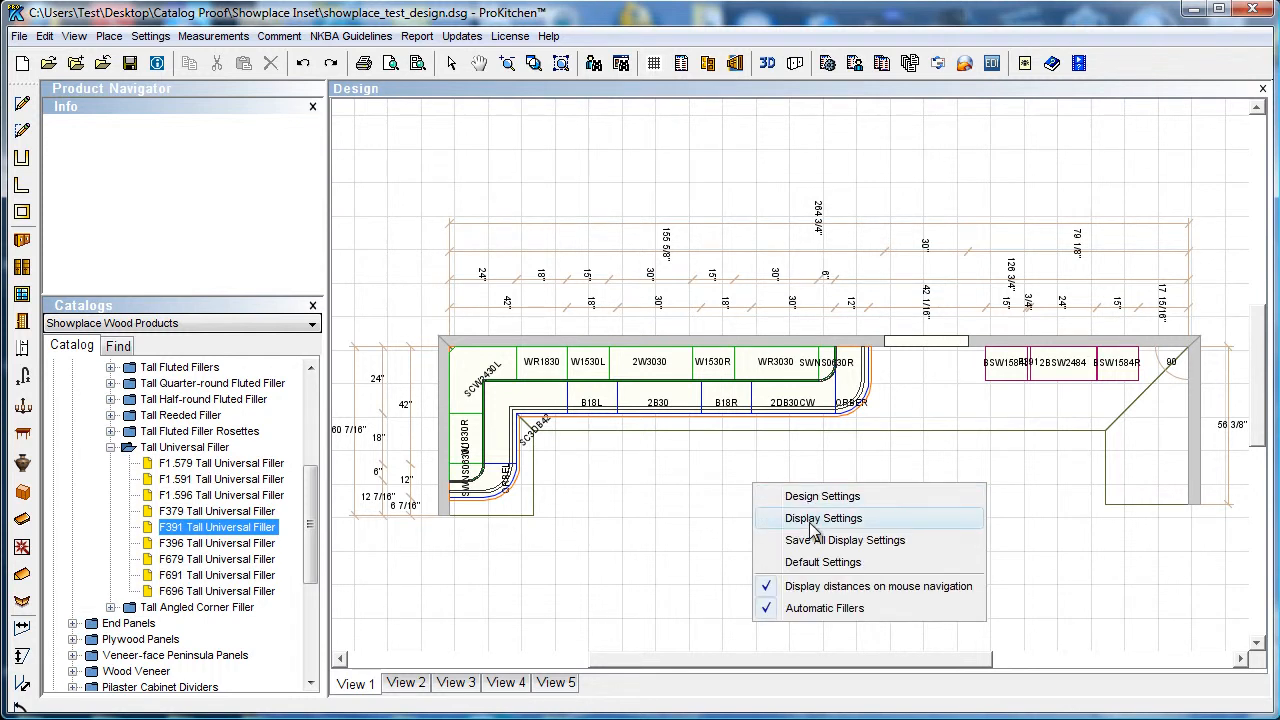
click(814, 527)
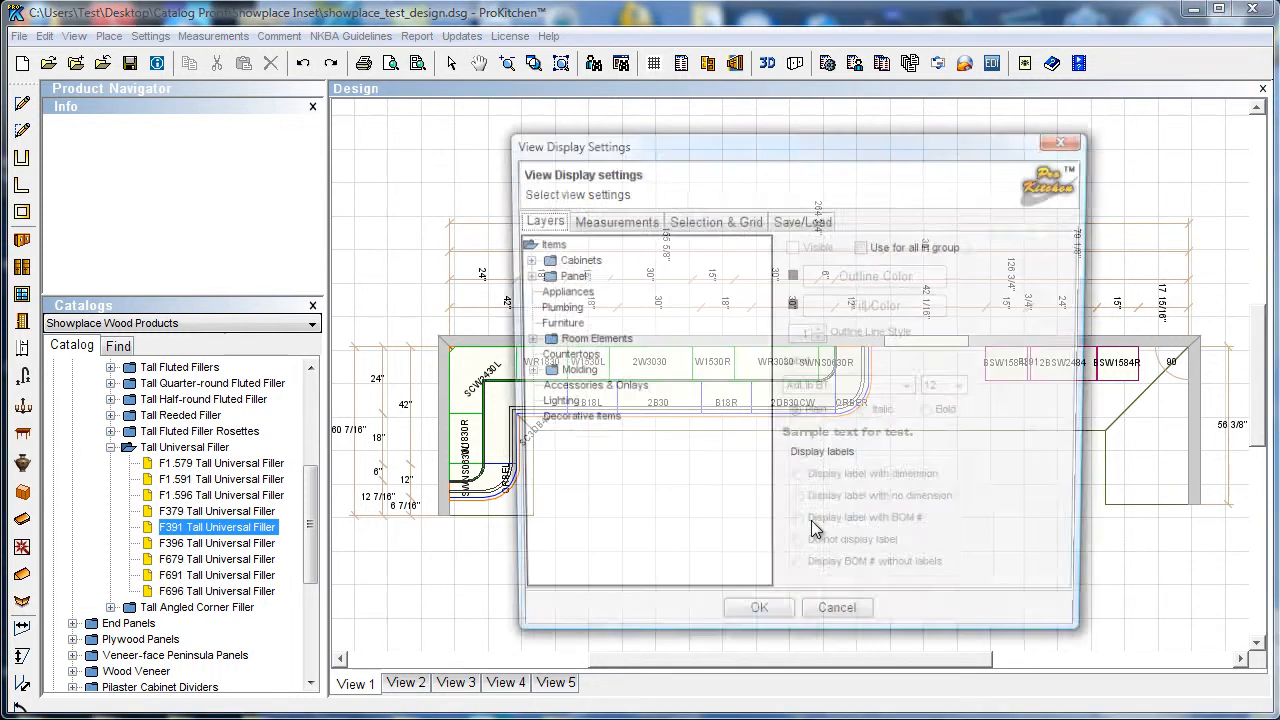
click(625, 225)
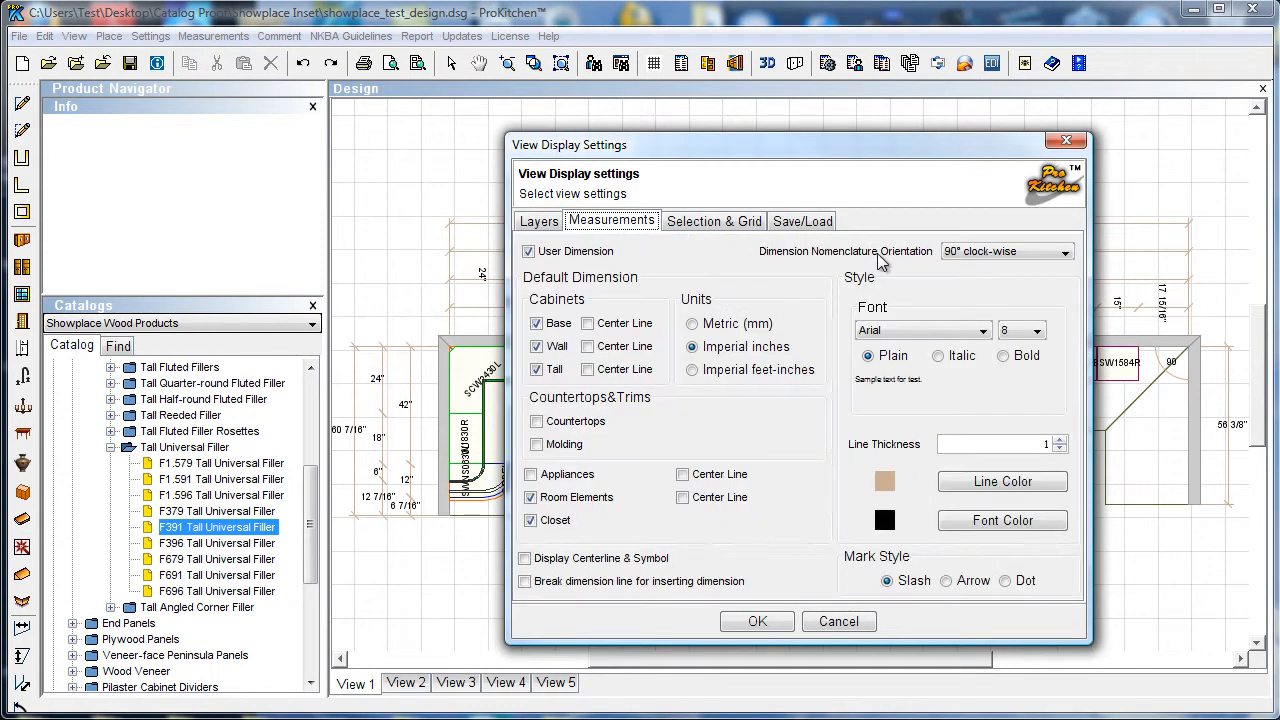
click(963, 254)
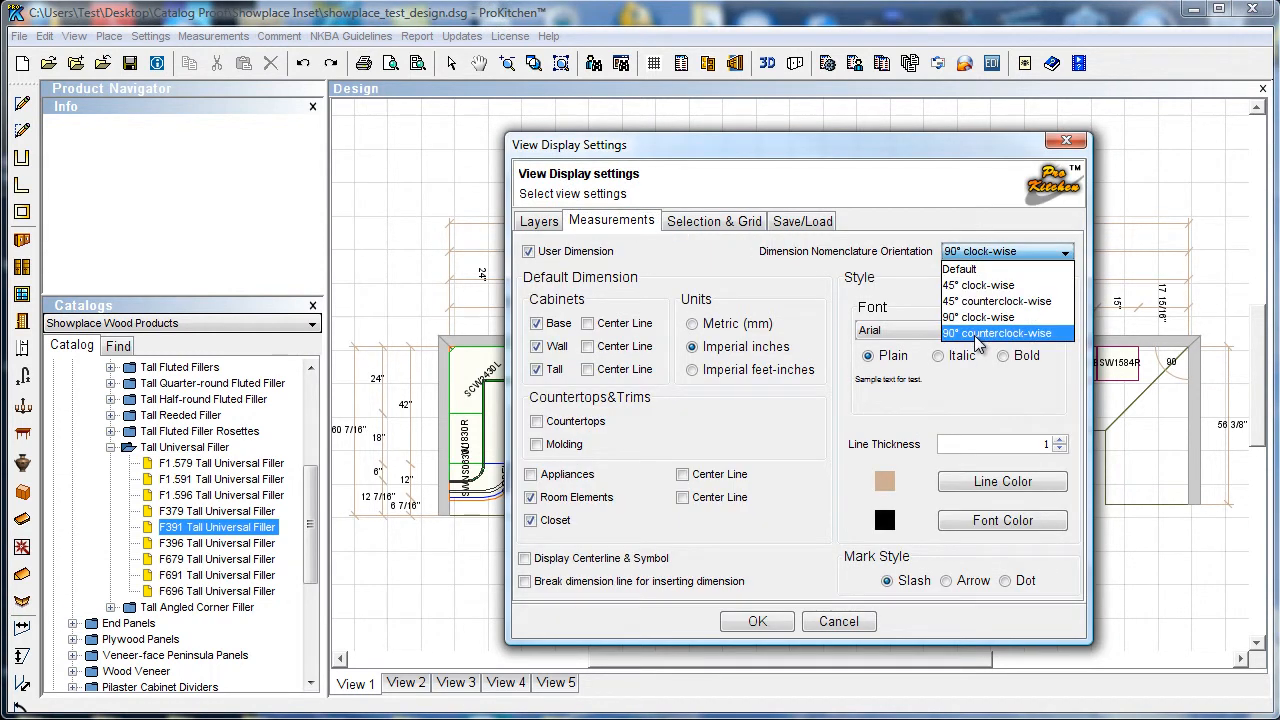
click(966, 269)
click(758, 621)
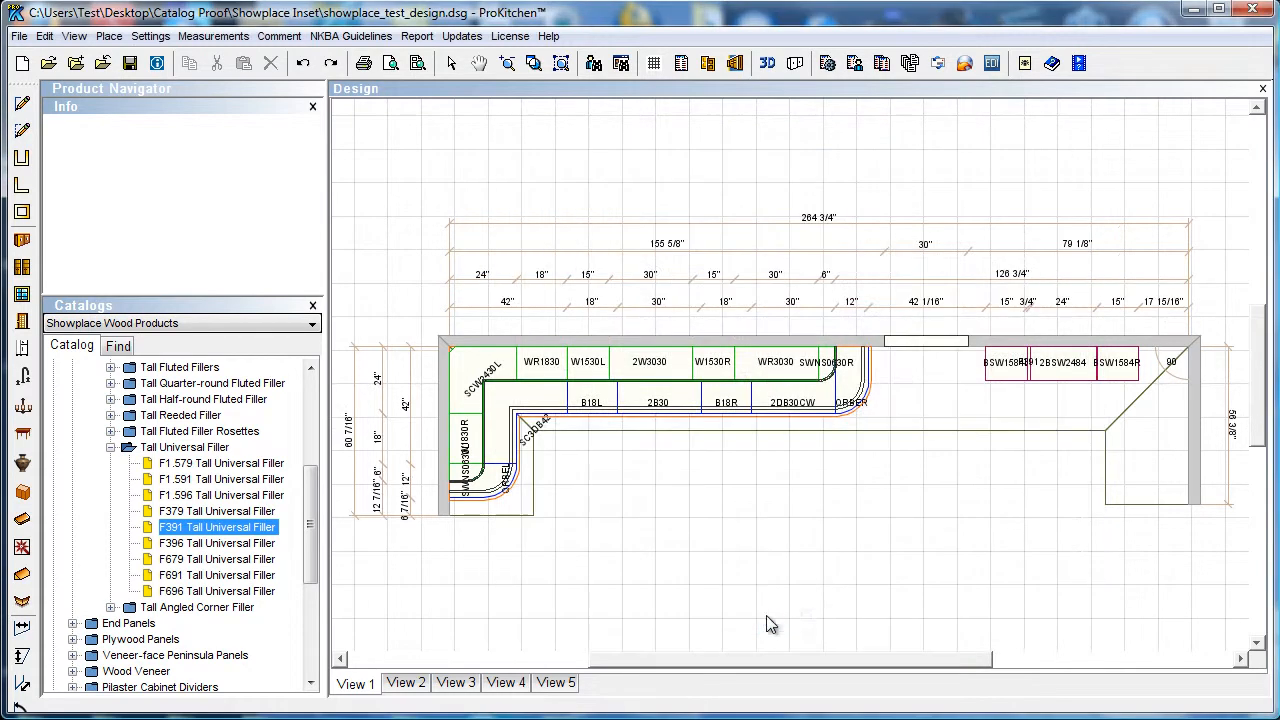